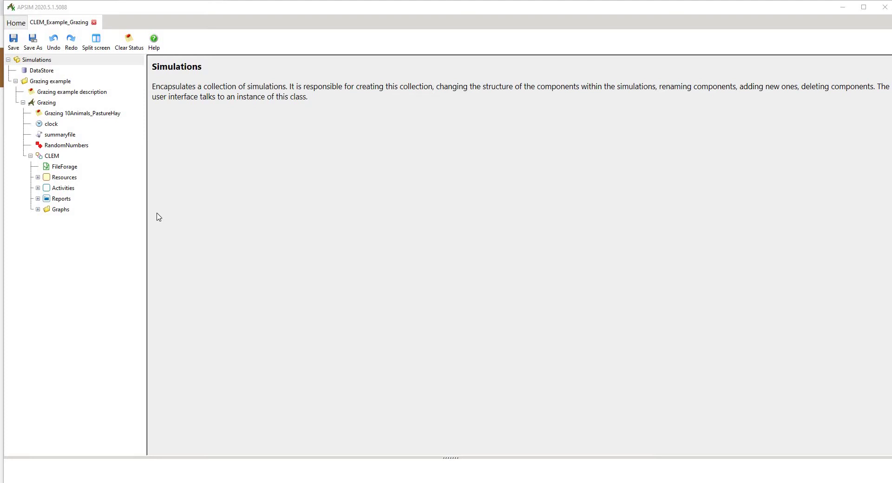
# Browse the example files to the CLEM folder under Program Files\APSIM2020.05.01.5088\Examples, closing the file chooser without opening one
pyautogui.click(32, 40)
pyautogui.click(21, 25)
pyautogui.click(91, 55)
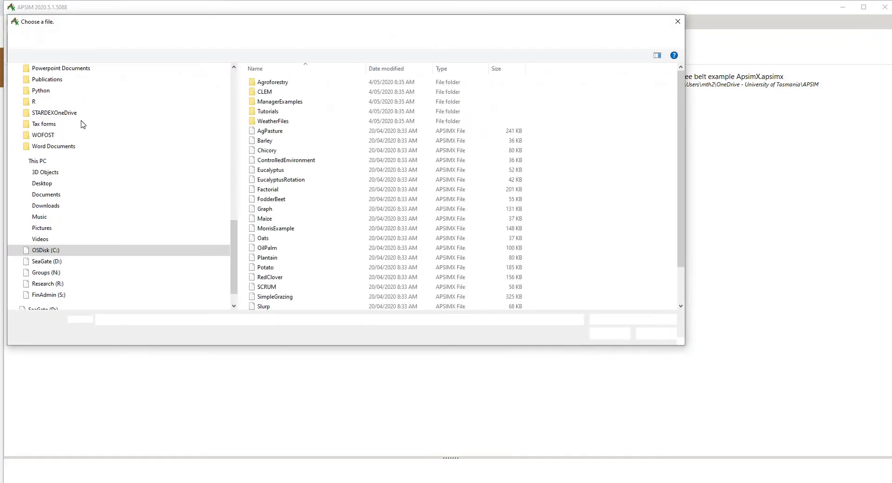
pyautogui.click(53, 254)
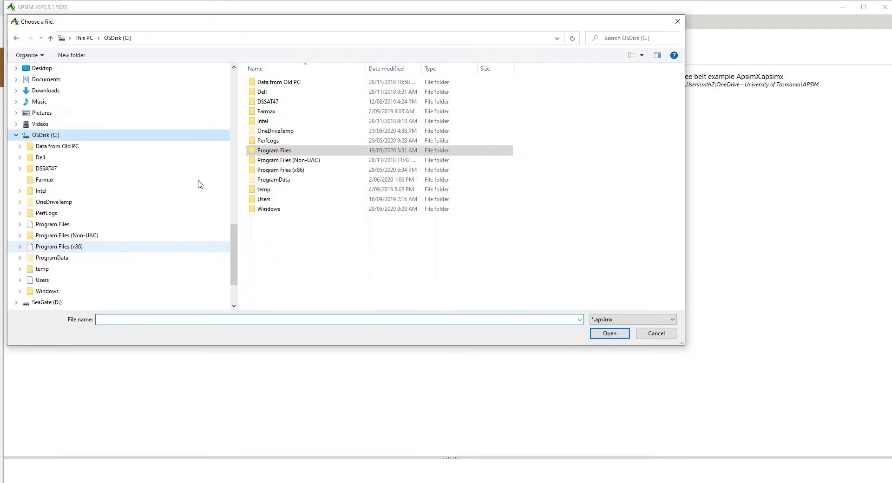
pyautogui.doubleClick(276, 150)
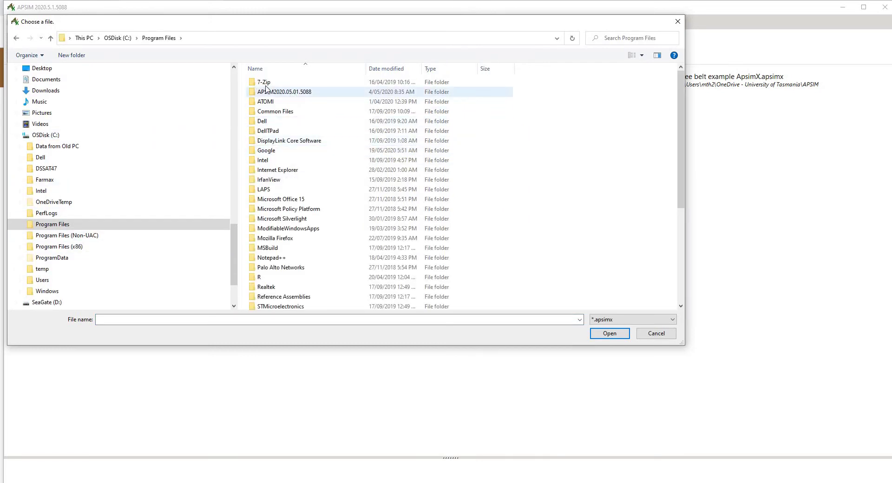
pyautogui.doubleClick(279, 92)
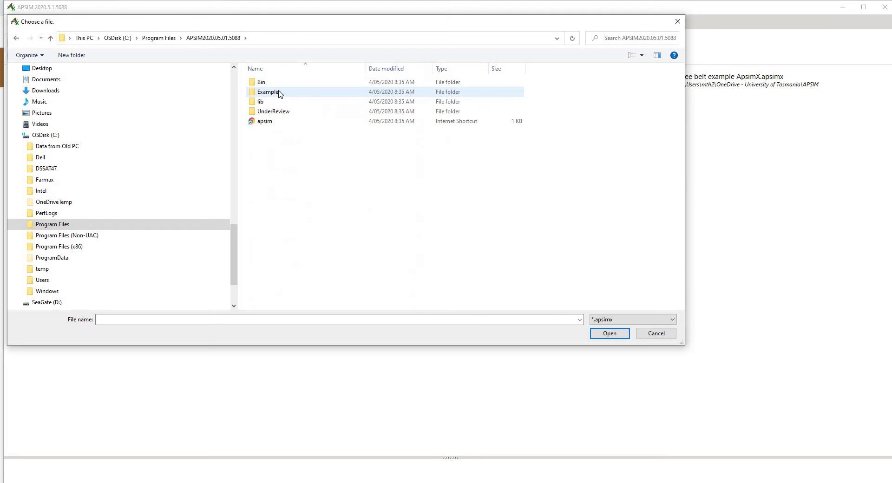
pyautogui.doubleClick(279, 92)
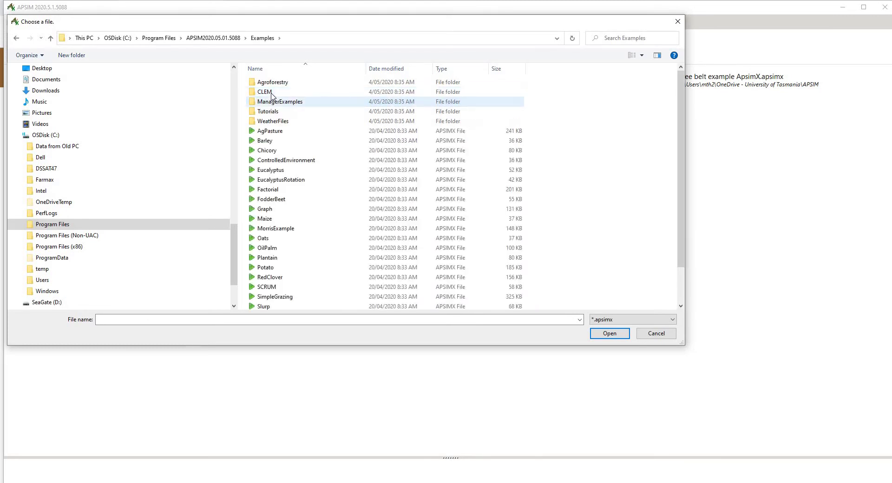
pyautogui.doubleClick(272, 93)
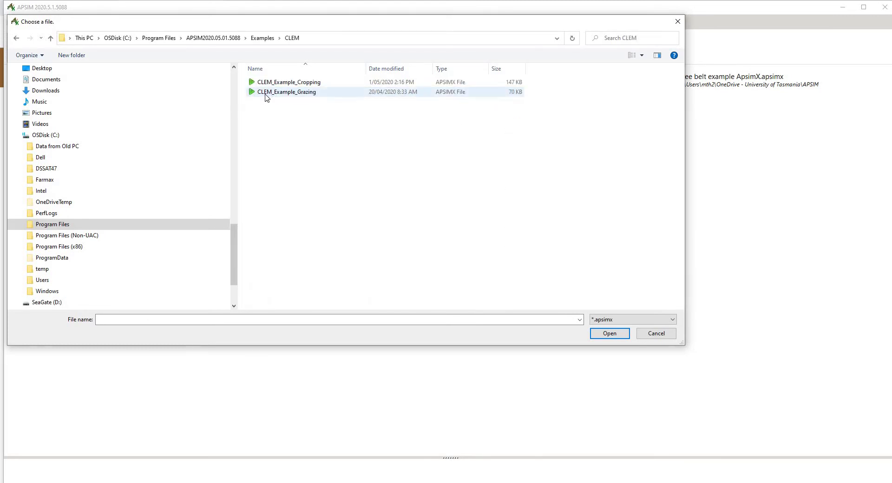
pyautogui.click(656, 334)
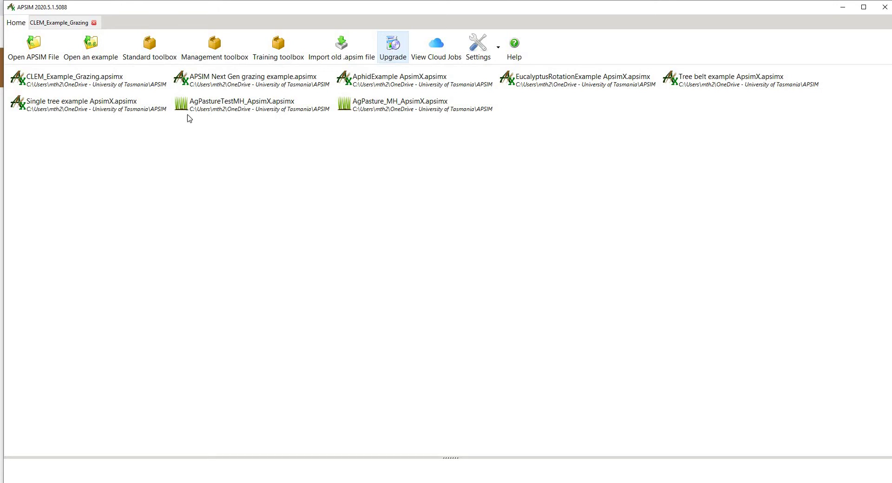
# Return to the CLEM_Example_Grazing simulation and view the DataStore's HerdSummary table
pyautogui.click(68, 27)
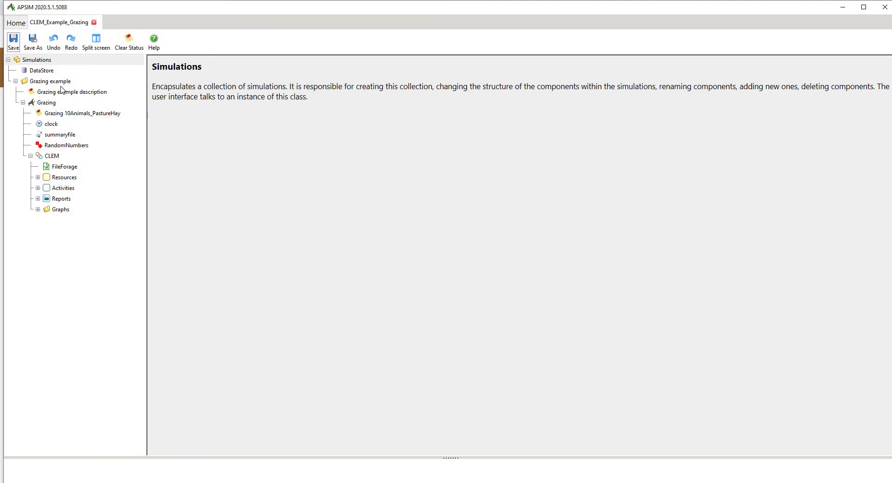
pyautogui.doubleClick(17, 60)
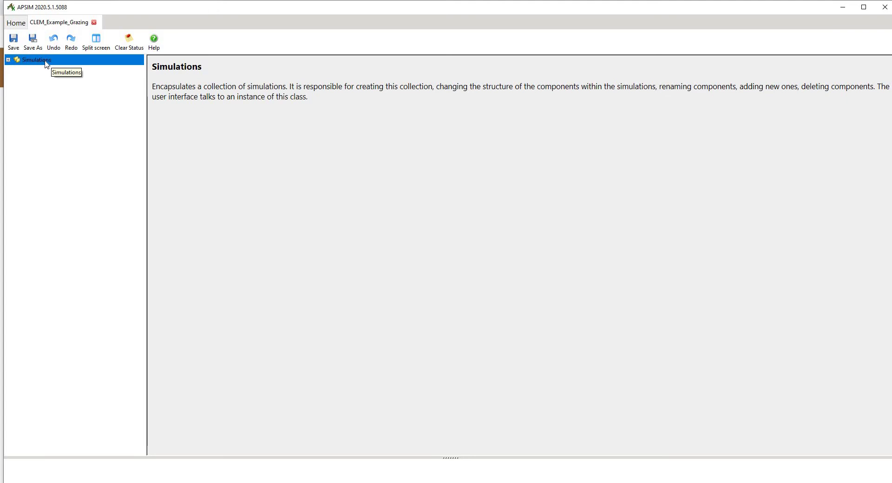
pyautogui.click(8, 60)
pyautogui.click(34, 70)
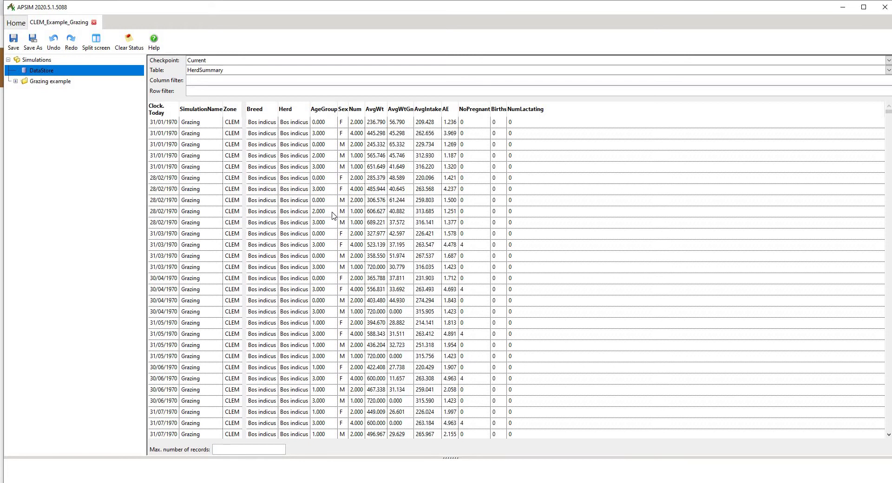
# Read the Grazing example description inside the Grazing example folder and show the contents of the Grazing simulation
pyautogui.click(15, 81)
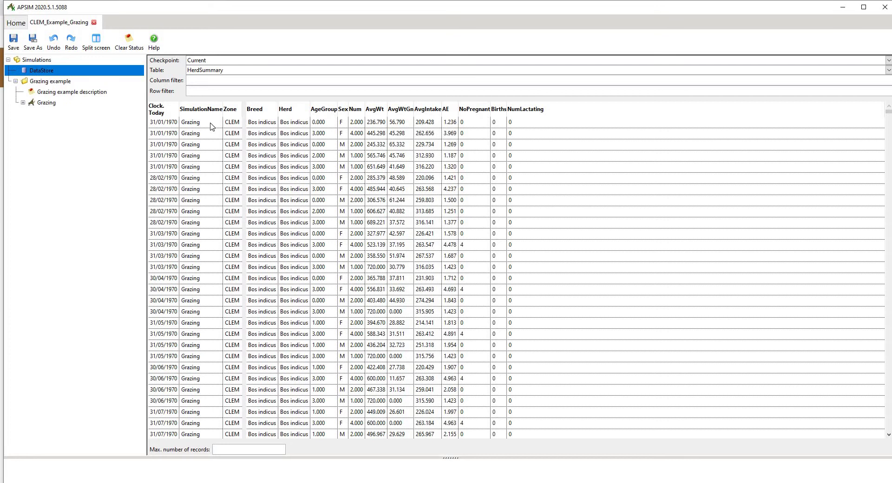
pyautogui.click(57, 93)
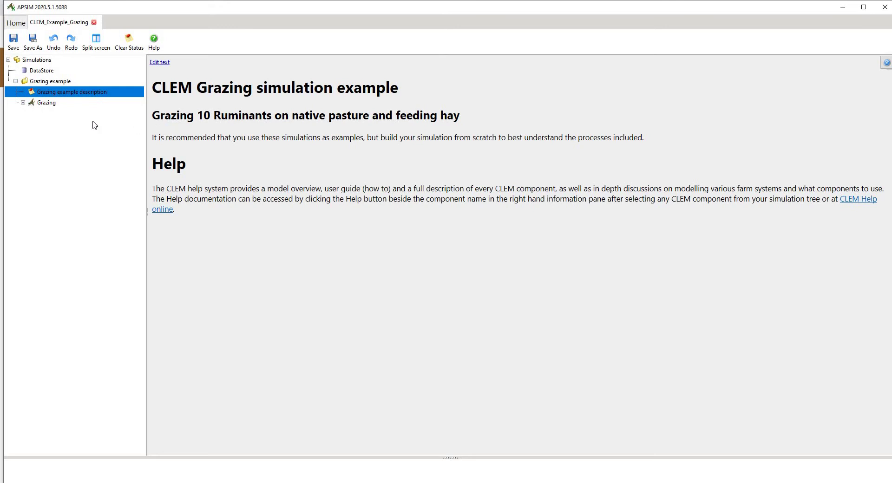
pyautogui.click(23, 102)
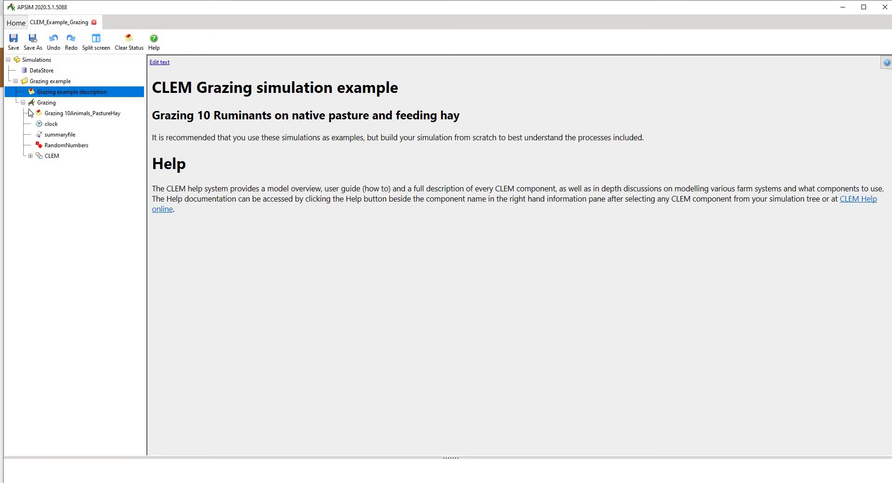
pyautogui.click(23, 103)
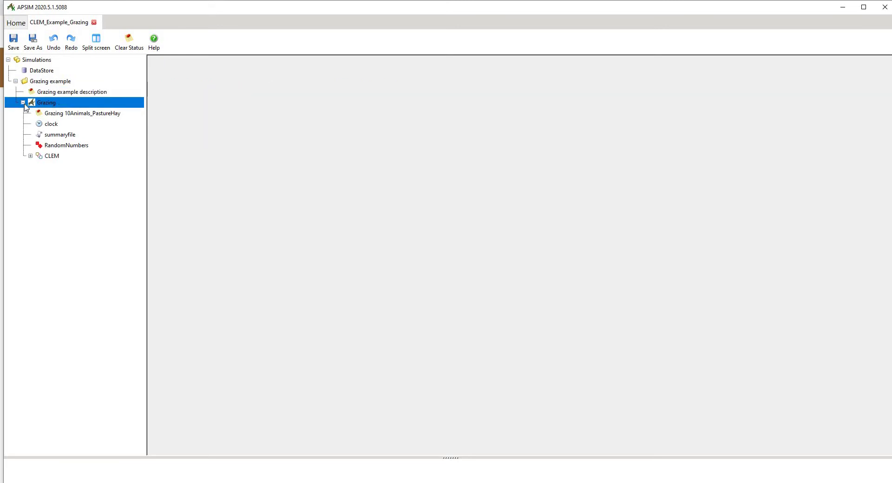
# Read the Grazing 10Animals_PastureHay memo and check the clock's start and end dates
pyautogui.click(22, 103)
pyautogui.click(59, 116)
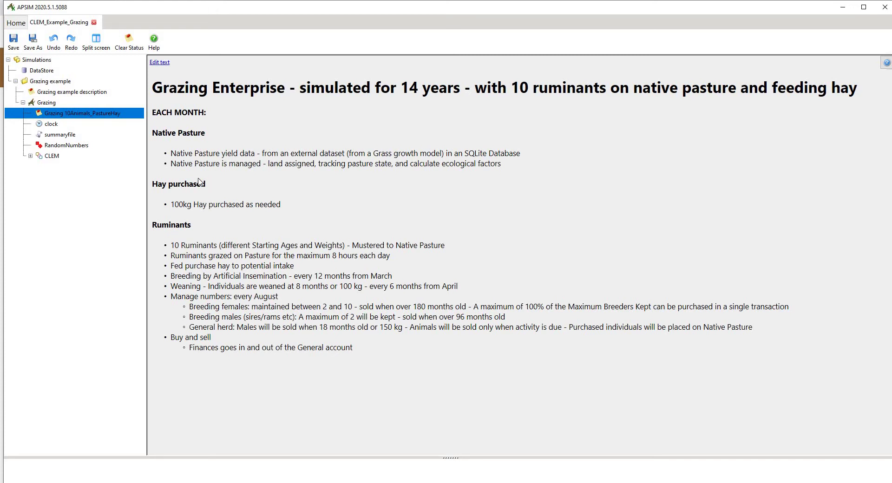
pyautogui.click(51, 124)
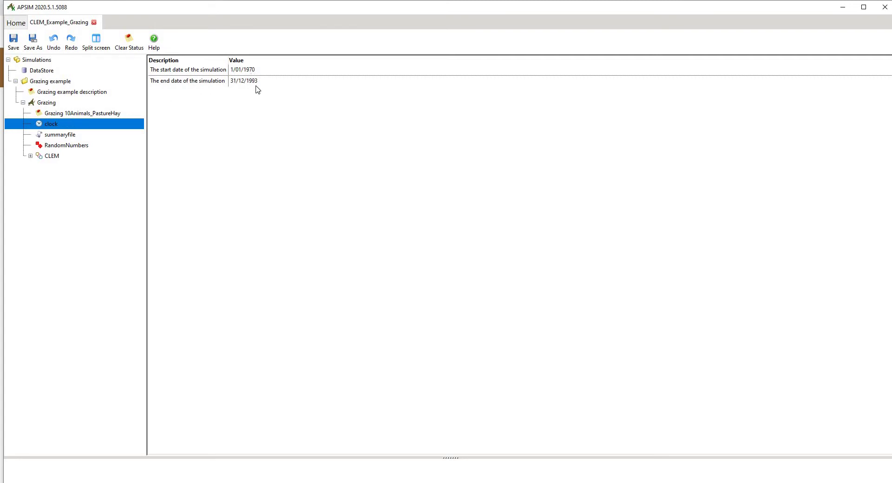
# Review the summaryfile down to its simulation log and check the seed setting of RandomNumbers
pyautogui.click(70, 136)
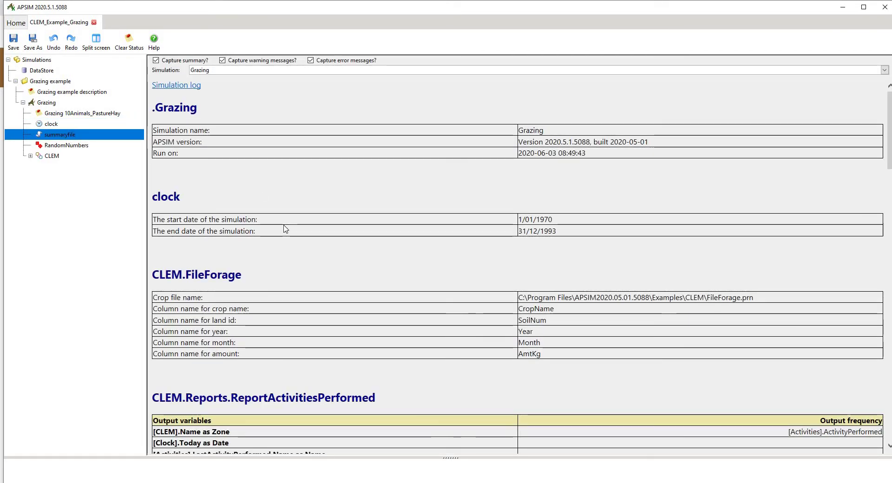
pyautogui.scroll(-15, 339, 239)
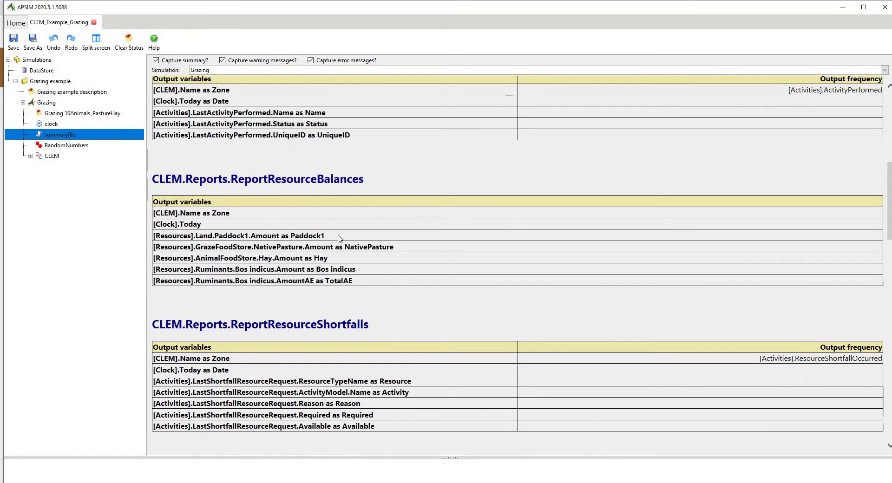
pyautogui.scroll(-5, 339, 239)
pyautogui.scroll(15, 340, 239)
pyautogui.scroll(2, 339, 239)
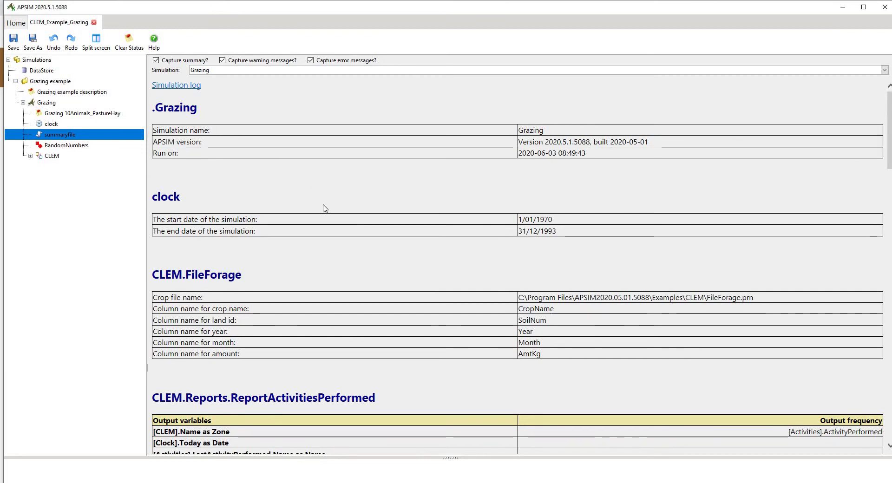
pyautogui.click(190, 85)
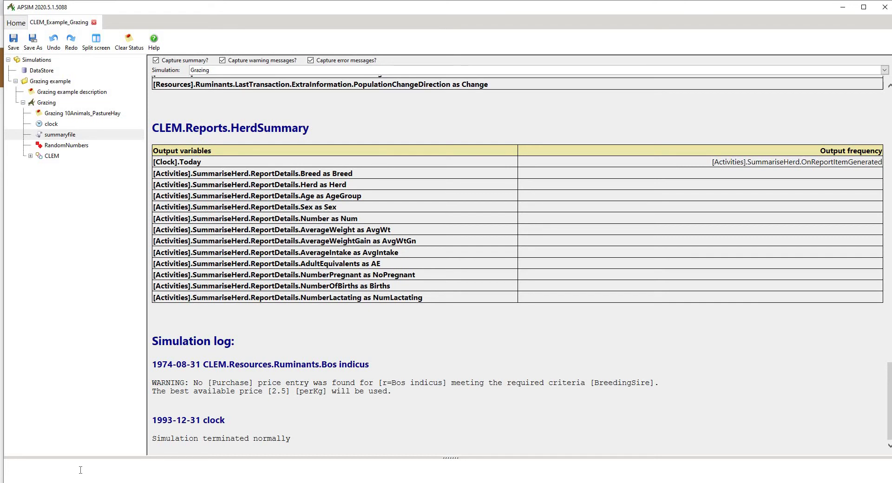
pyautogui.click(63, 148)
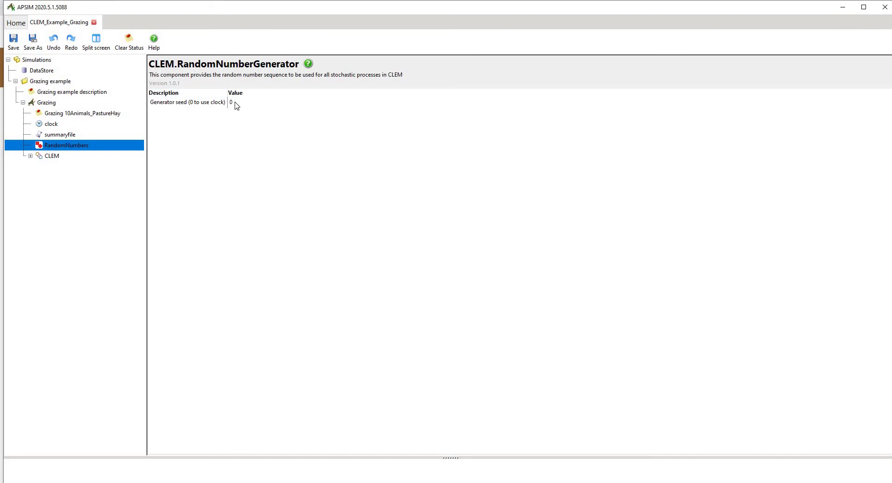
# List the models that can be added to the Grazing simulation, expanding the CLEM group and its Reporting folder
pyautogui.rightClick(48, 159)
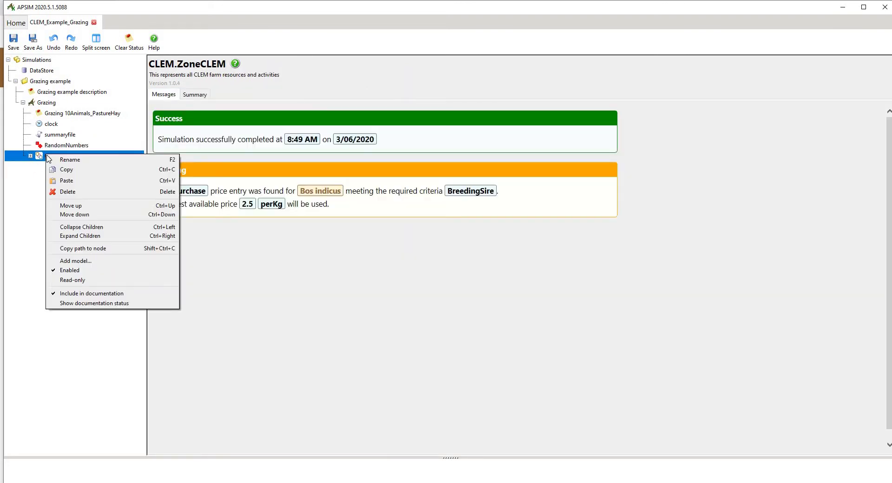
pyautogui.rightClick(47, 103)
pyautogui.rightClick(49, 103)
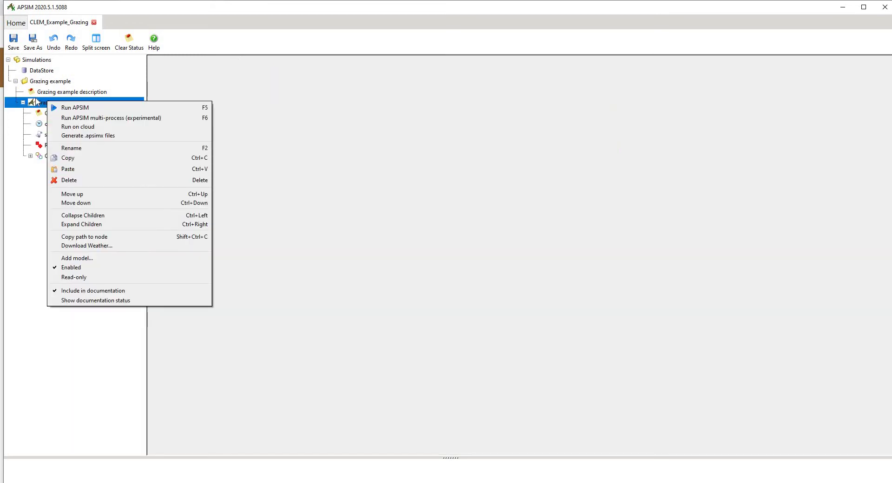
pyautogui.click(91, 258)
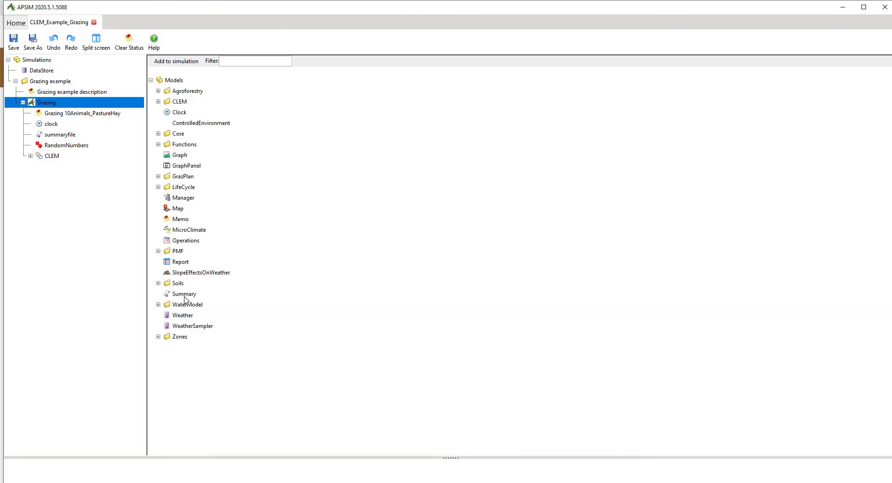
pyautogui.click(158, 102)
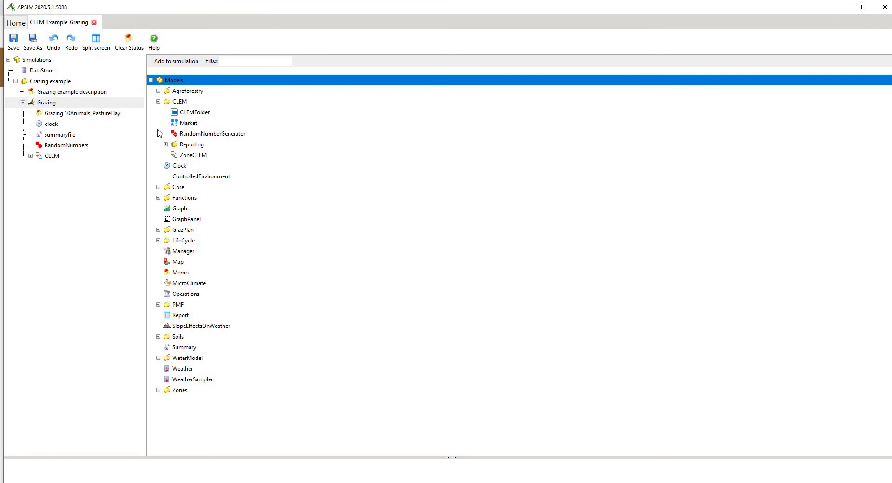
pyautogui.click(188, 113)
pyautogui.click(166, 145)
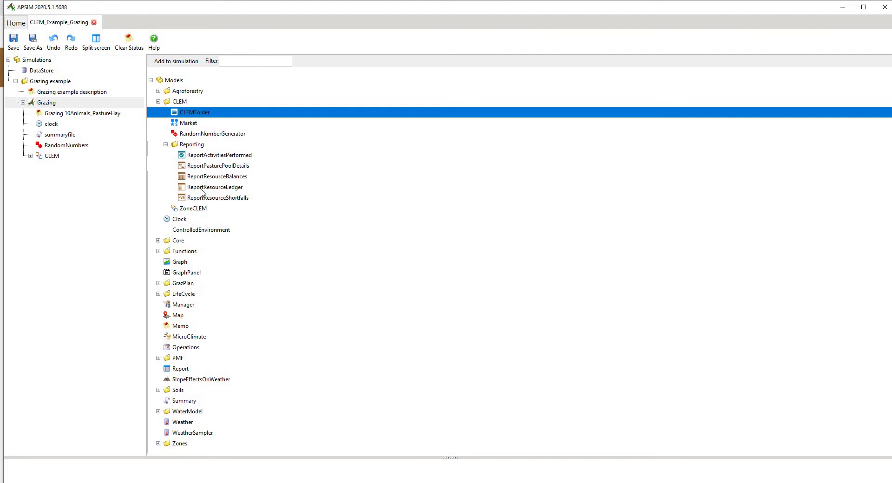
# Expand the CLEM component in the simulation tree and highlight ReportResourceShortfalls among the available models
pyautogui.moveTo(197, 201); pyautogui.dragTo(33, 159)
pyautogui.click(31, 157)
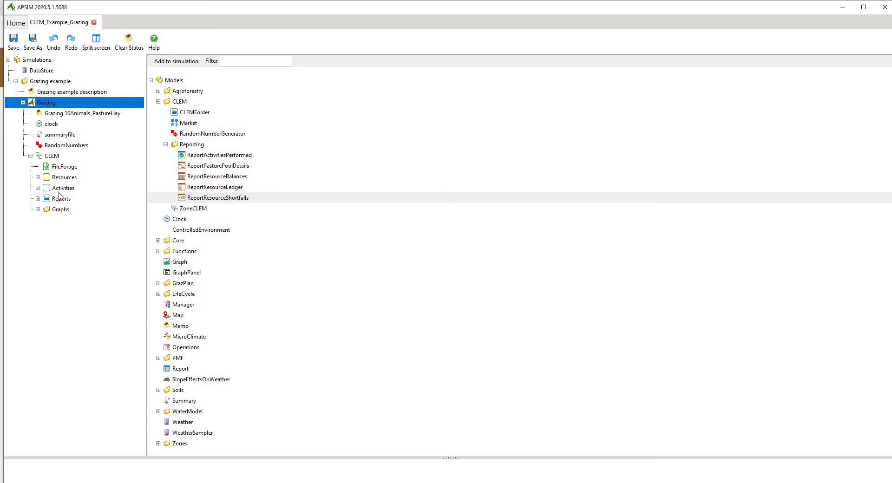
pyautogui.moveTo(159, 203); pyautogui.dragTo(182, 204)
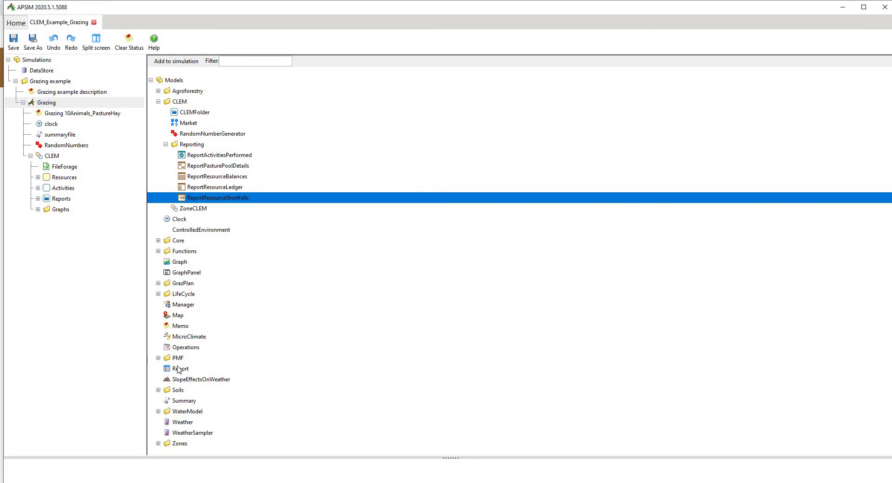
# Revisit the Grazing 10Animals_PastureHay memo and inspect the CLEM component's messages, summary and properties
pyautogui.click(51, 114)
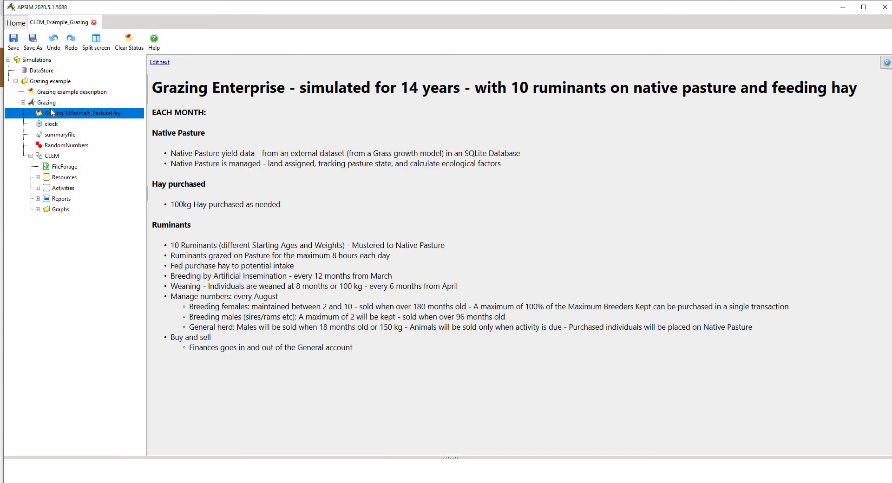
pyautogui.click(50, 157)
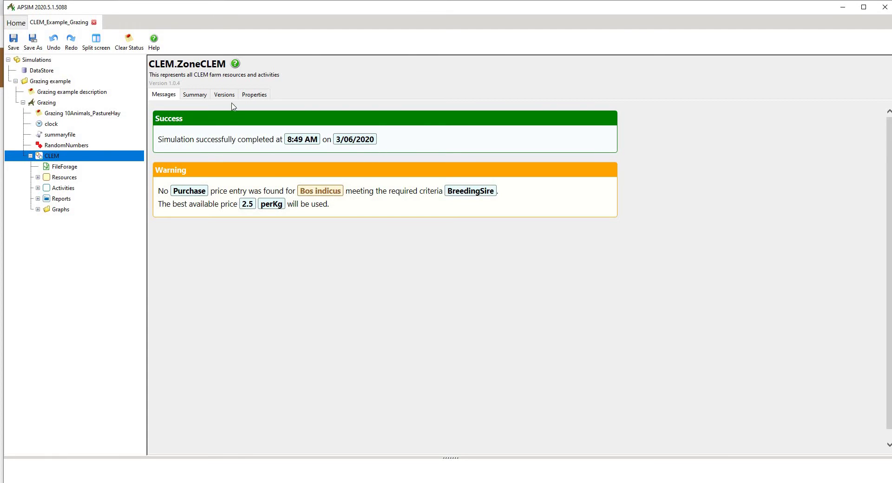
pyautogui.click(197, 96)
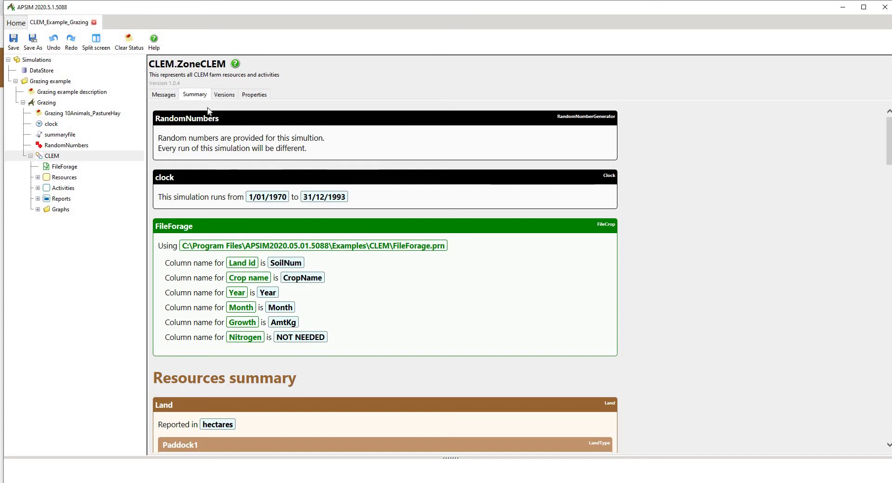
pyautogui.click(245, 97)
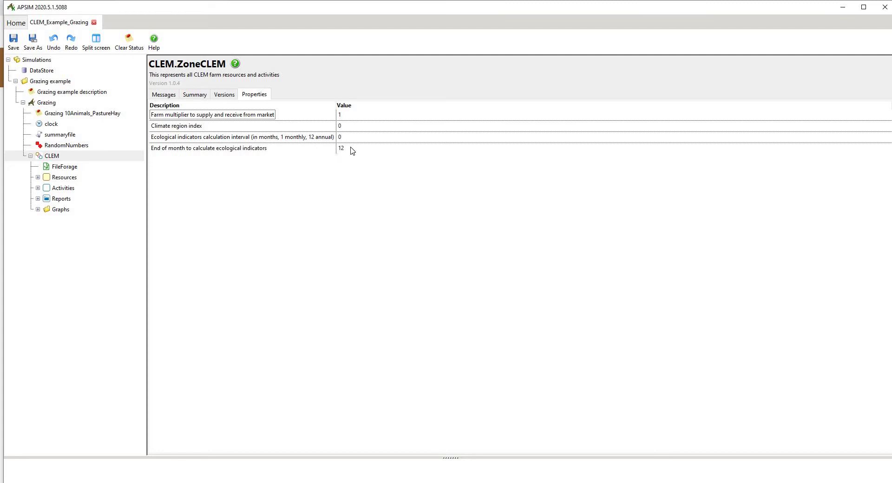
# Inspect the FileForage component's summary and its properties for the crop file and column names
pyautogui.click(55, 171)
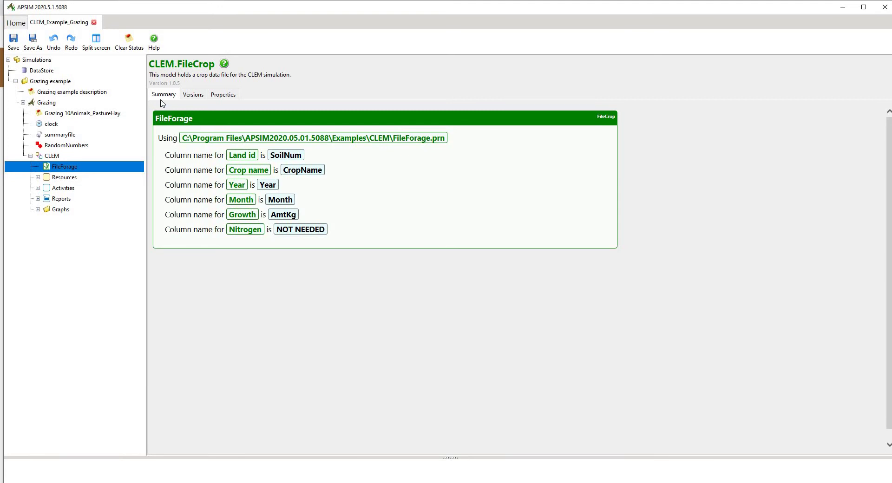
pyautogui.click(286, 156)
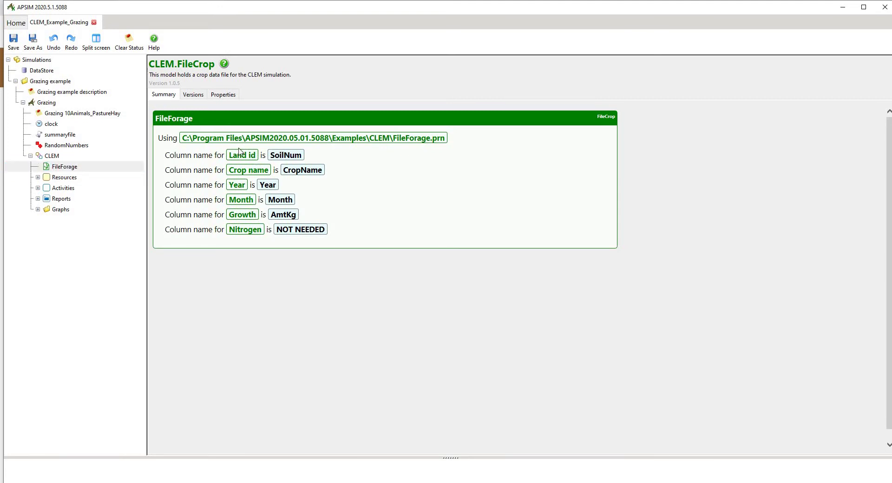
pyautogui.click(224, 95)
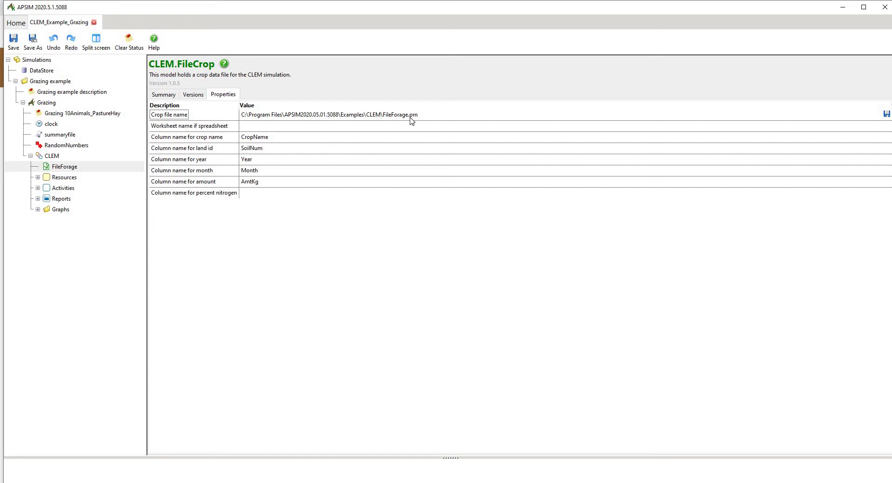
# Select FileForage.prn from the Examples\CLEM folder as FileForage's crop file
pyautogui.click(887, 117)
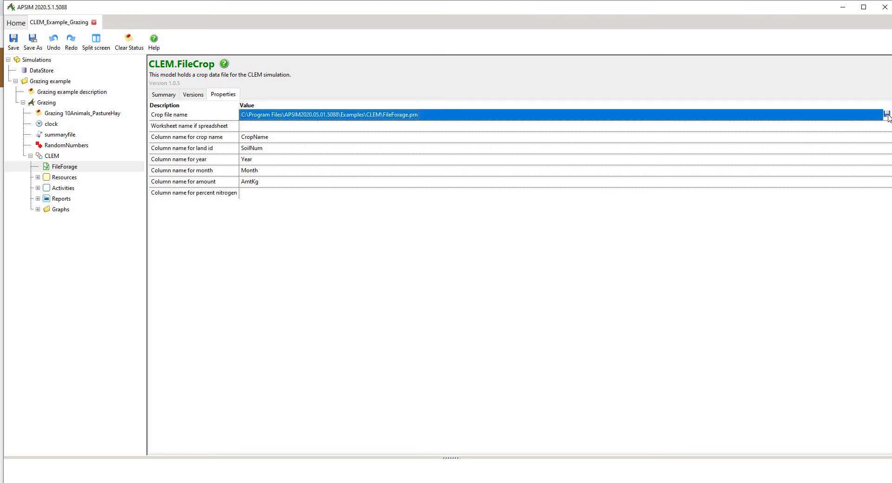
pyautogui.click(887, 116)
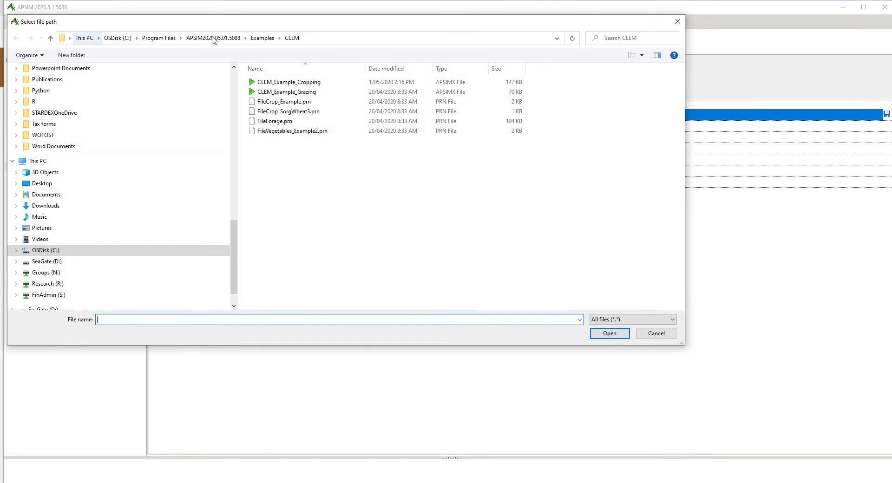
pyautogui.click(277, 123)
pyautogui.click(620, 333)
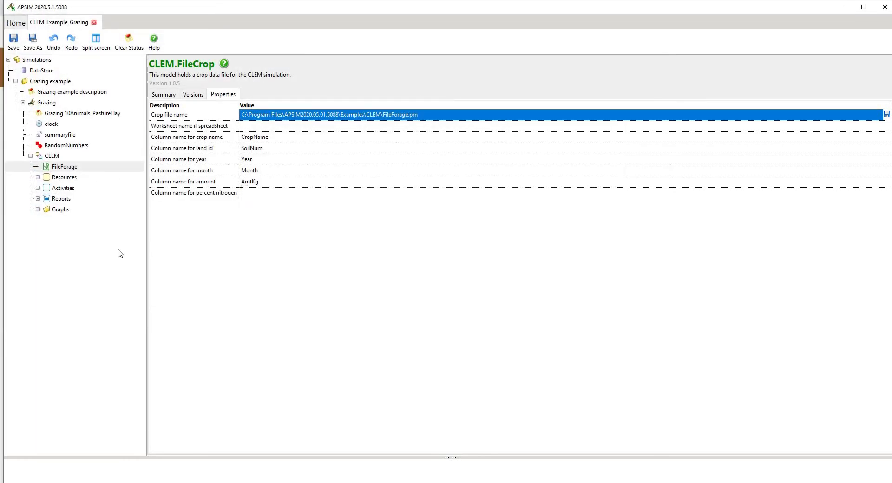
# Review the Resources summary and version history, and expand Resources to list its resource groups
pyautogui.click(57, 180)
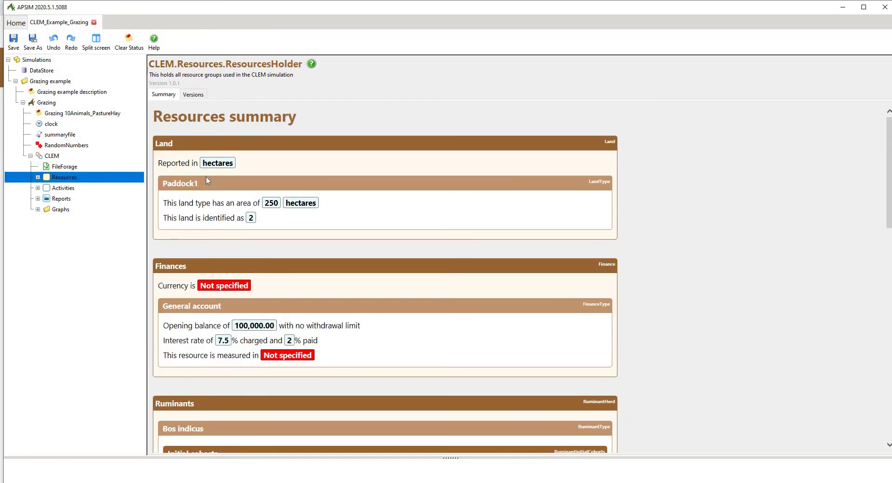
pyautogui.click(193, 95)
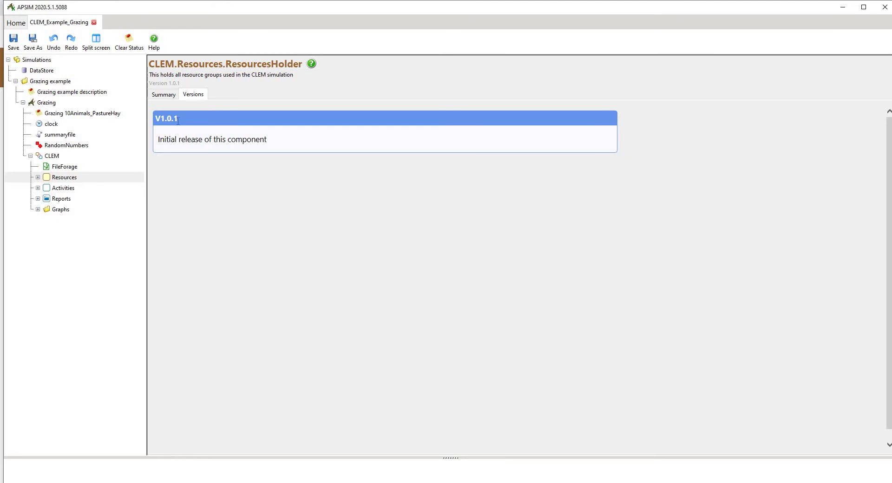
pyautogui.click(171, 96)
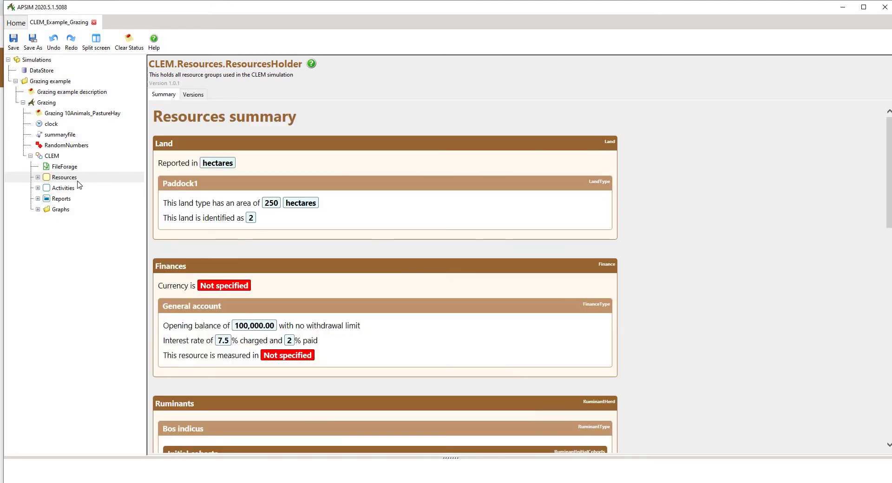
pyautogui.click(37, 178)
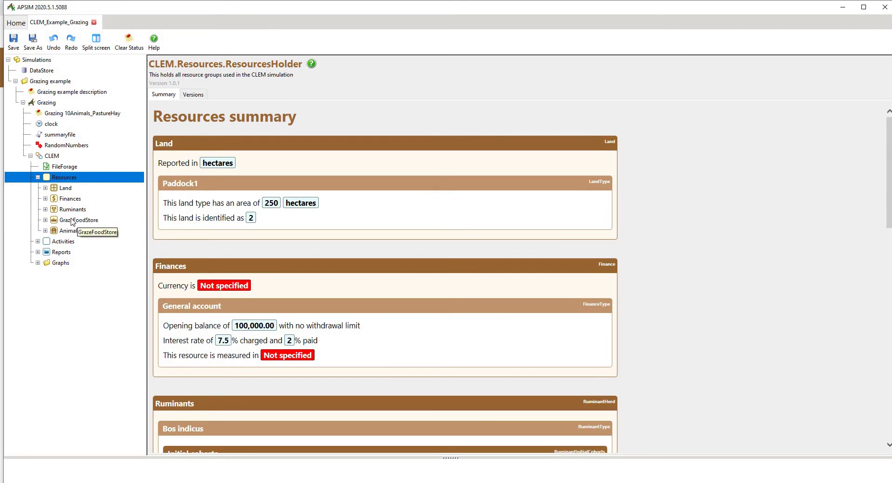
# Expand the Land resource and examine its summary, version history and area unit properties
pyautogui.click(45, 187)
pyautogui.click(61, 190)
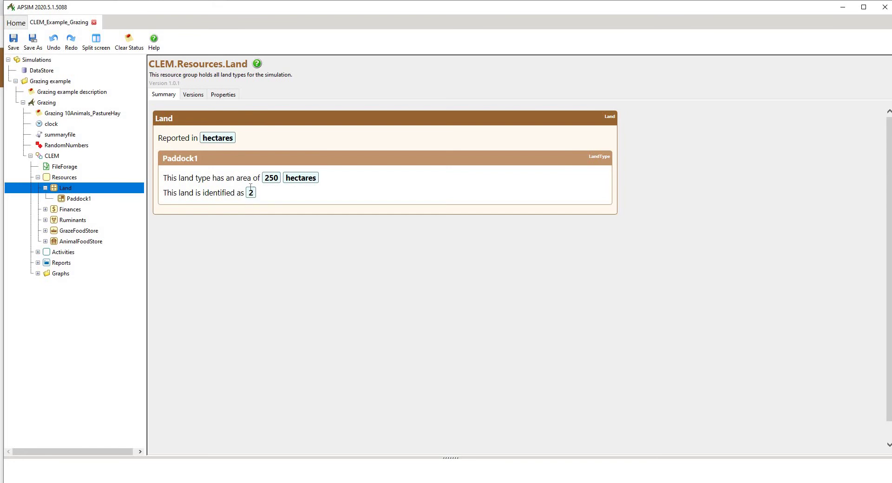
pyautogui.click(224, 97)
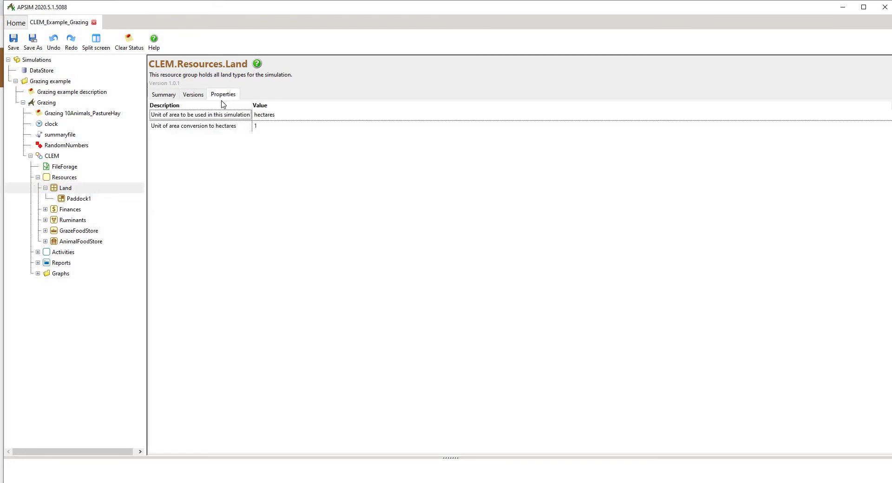
pyautogui.click(63, 180)
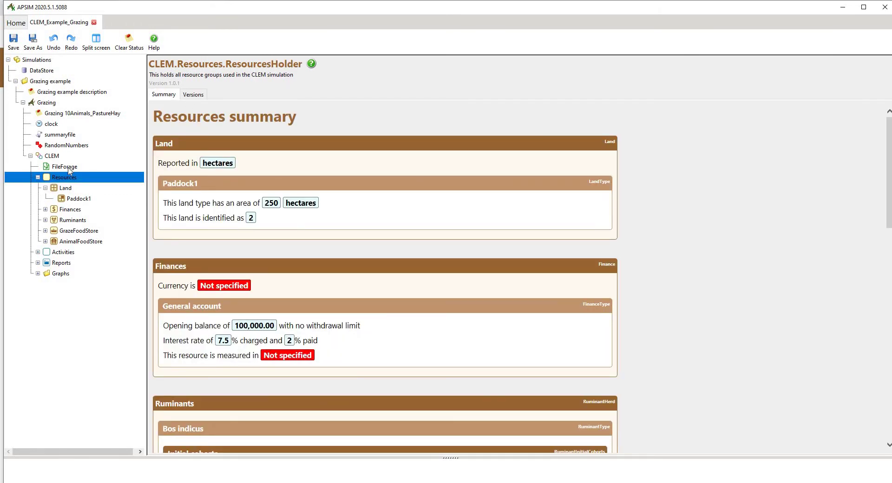
pyautogui.click(56, 191)
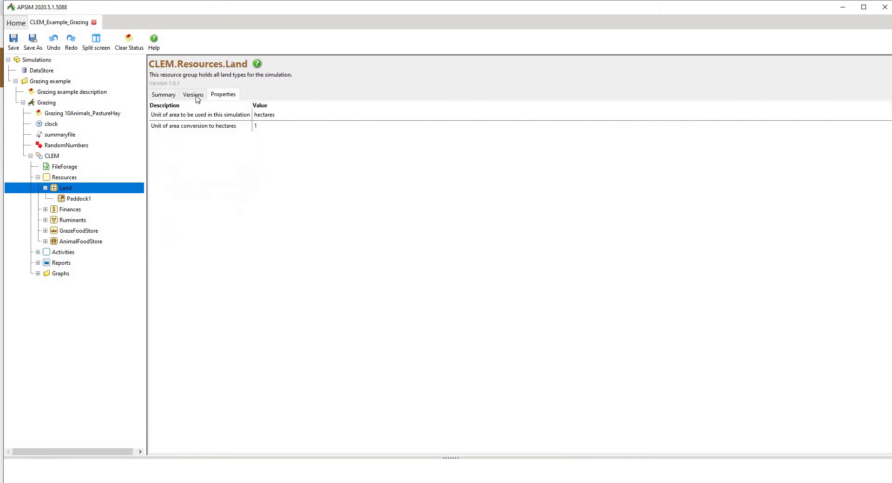
pyautogui.click(194, 95)
pyautogui.click(162, 97)
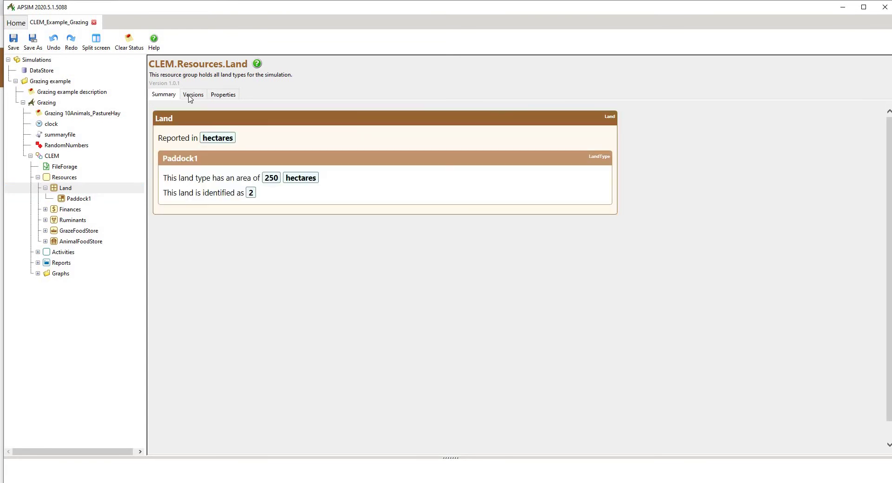
pyautogui.click(226, 95)
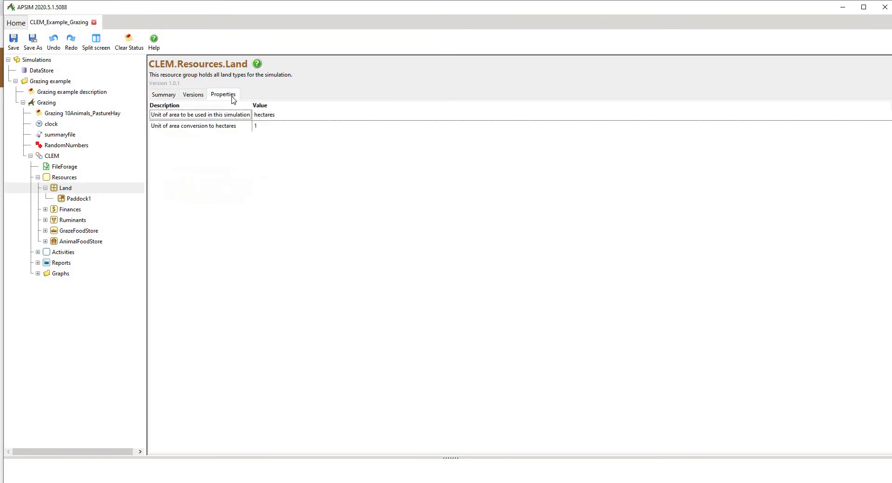
# Inspect Paddock1's properties, highlight its land type id, and collapse the Land group
pyautogui.click(80, 200)
pyautogui.click(223, 94)
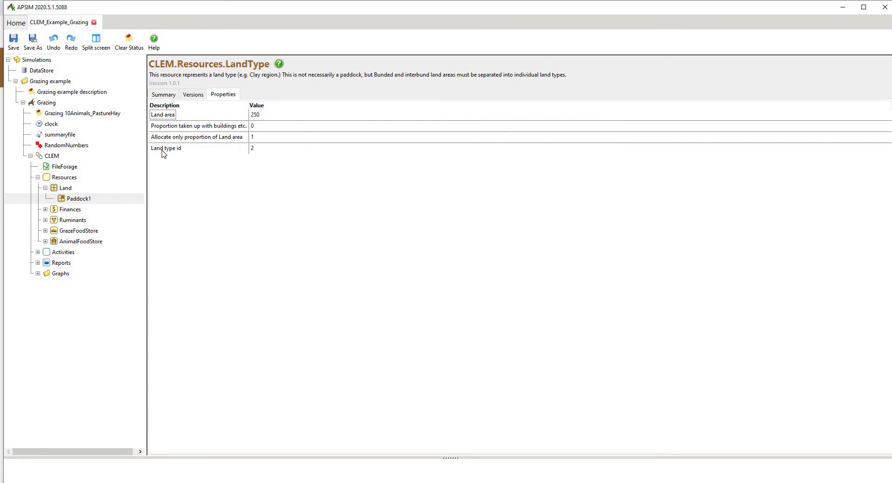
pyautogui.click(256, 152)
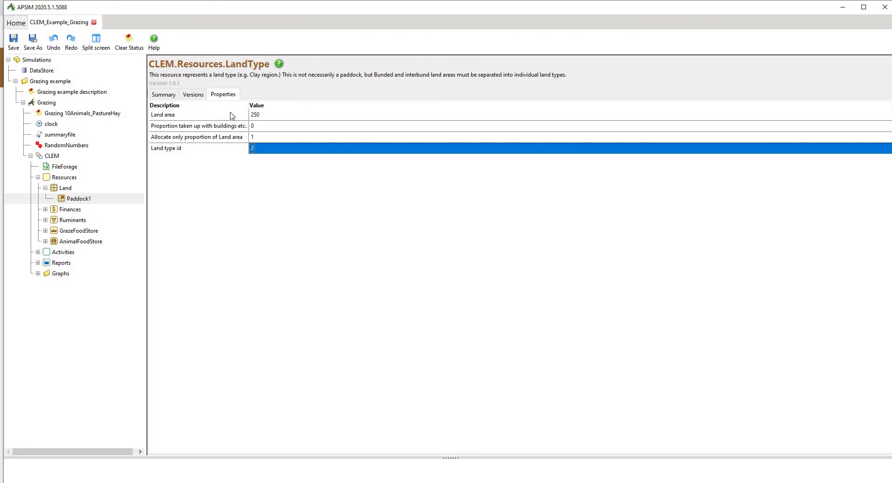
pyautogui.click(46, 188)
# Examine the summary and properties of the General account under Finances, and collapse the Finances group
pyautogui.click(45, 199)
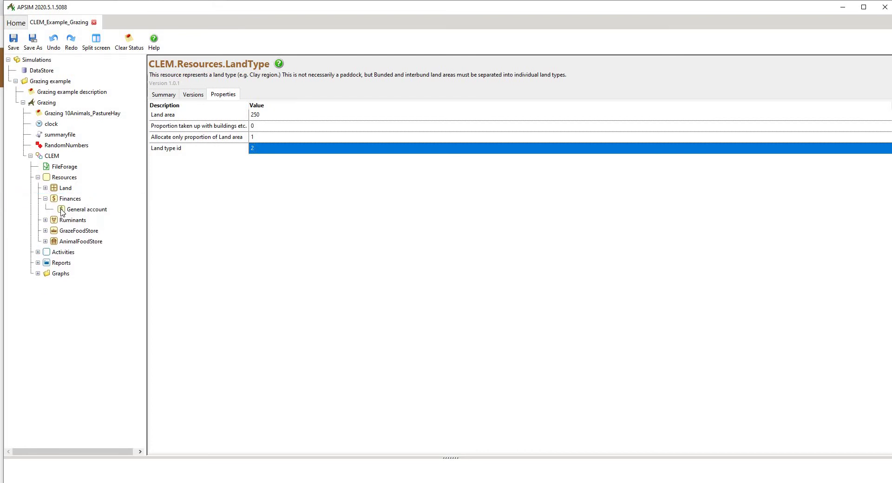
pyautogui.click(68, 210)
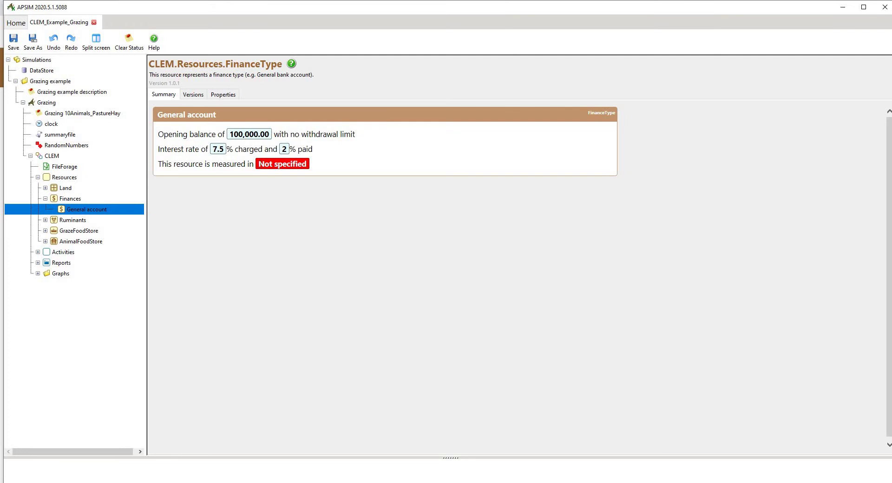
pyautogui.press('Tab')
pyautogui.click(223, 95)
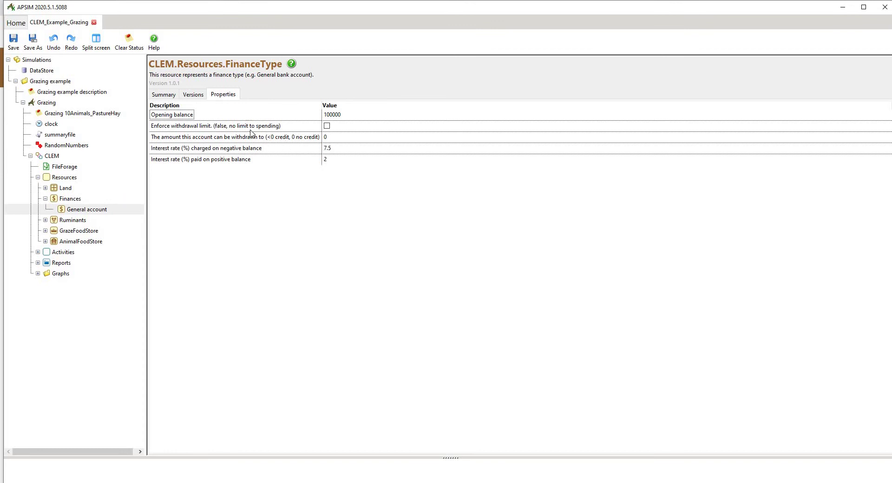
pyautogui.click(175, 97)
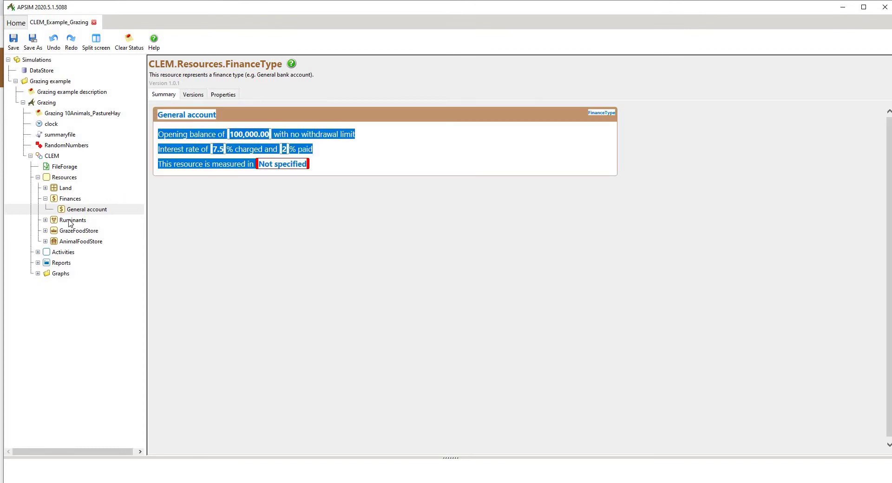
pyautogui.click(45, 198)
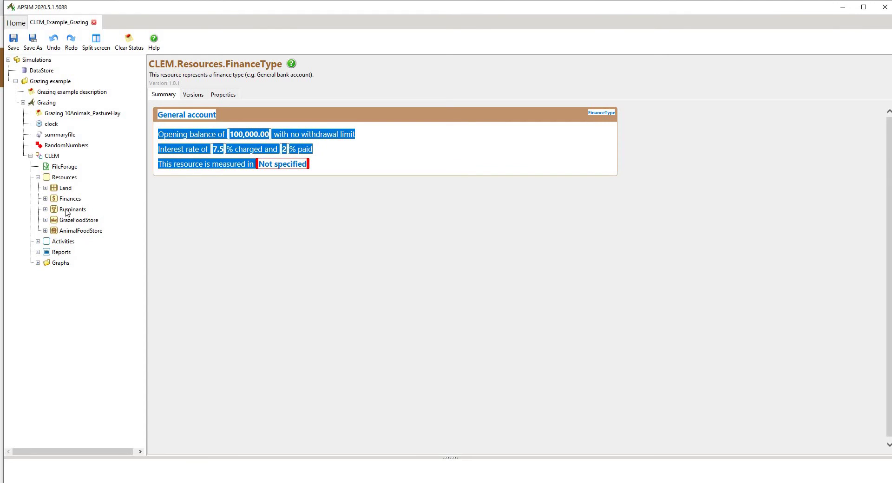
# Review the Ruminants summary, highlighting the Bos indicus breed and its initial cohorts, and read through the animal prices
pyautogui.click(68, 211)
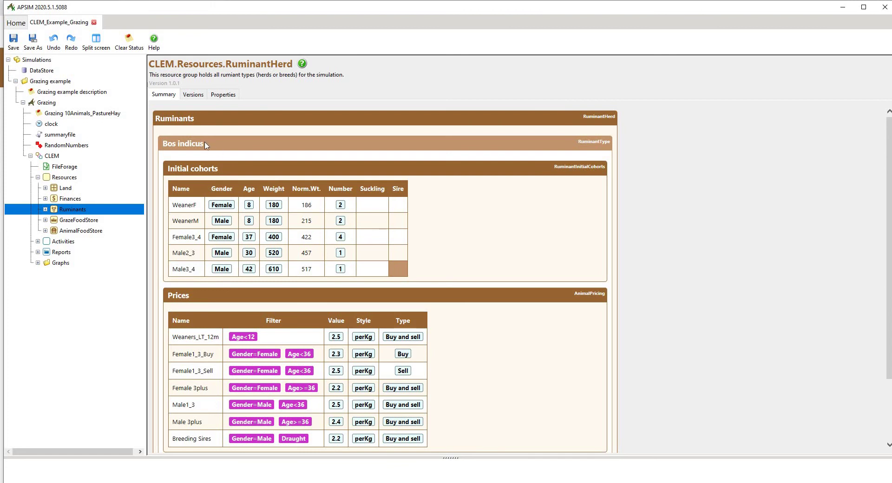
pyautogui.moveTo(204, 145); pyautogui.dragTo(168, 148)
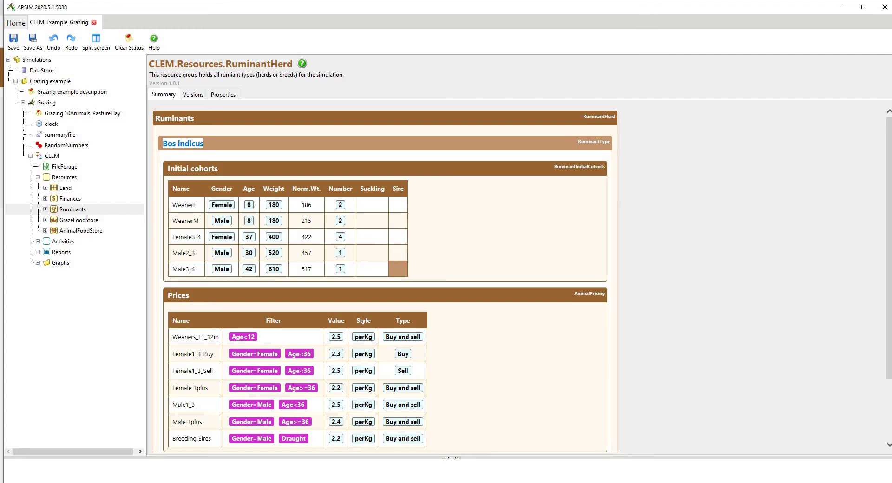
pyautogui.moveTo(199, 208); pyautogui.dragTo(172, 223)
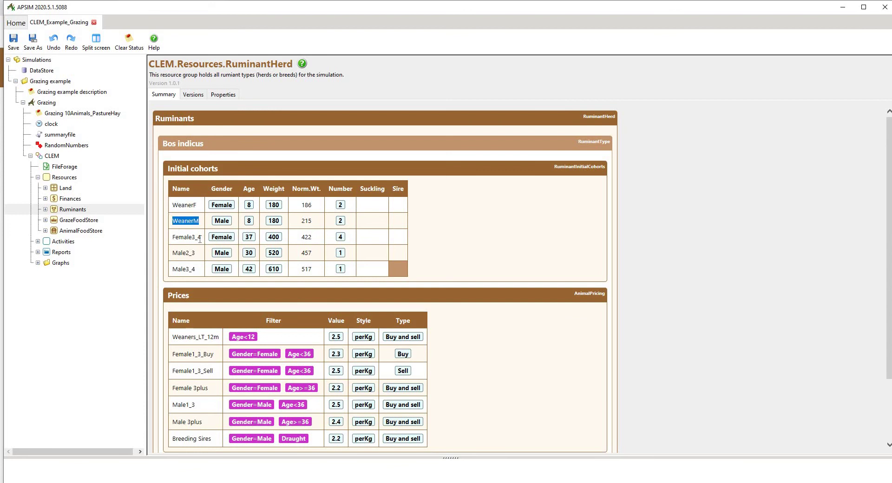
pyautogui.doubleClick(186, 238)
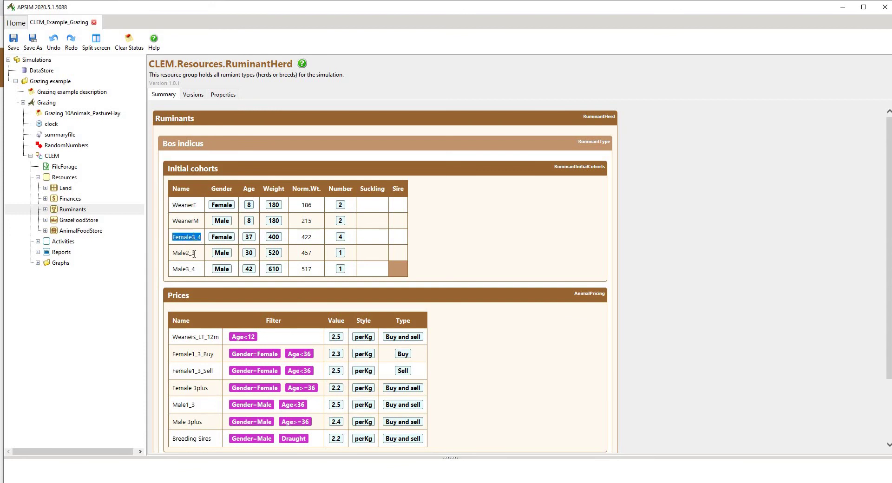
pyautogui.doubleClick(180, 252)
pyautogui.click(197, 269)
pyautogui.scroll(-1, 275, 288)
pyautogui.scroll(-1, 275, 287)
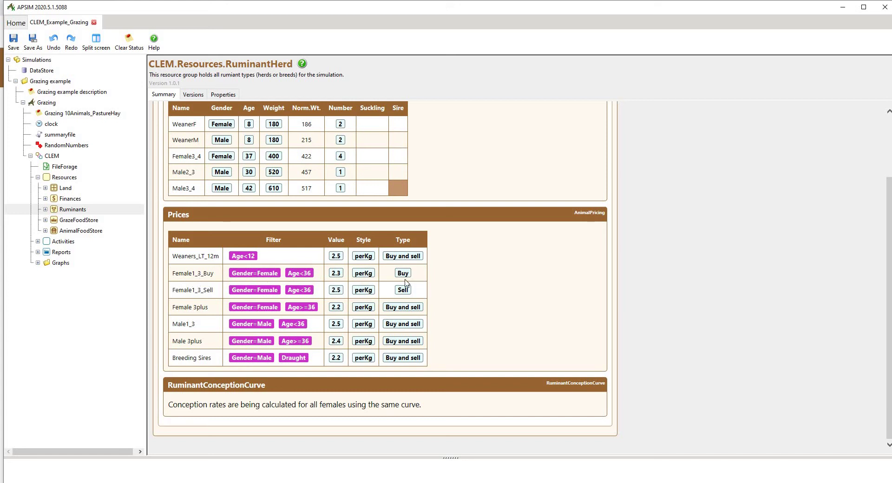
pyautogui.scroll(3, 349, 247)
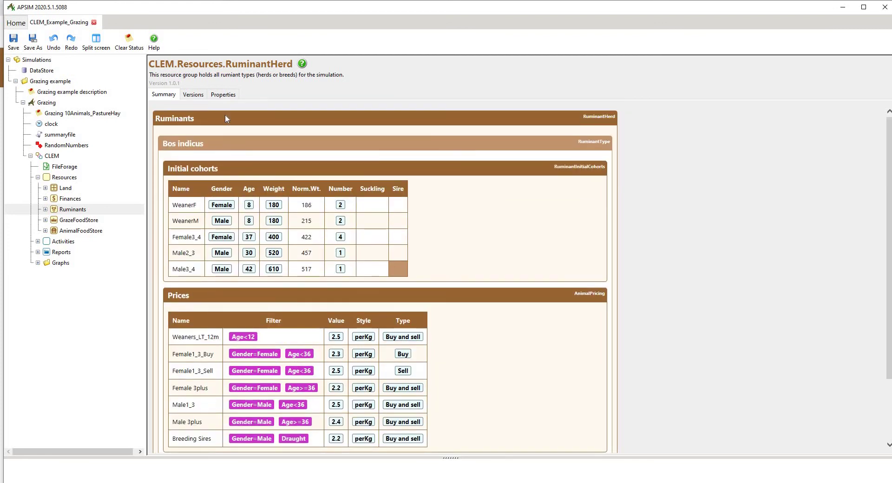
# Look through the full list of Bos indicus parameters in the Ruminants properties
pyautogui.click(214, 95)
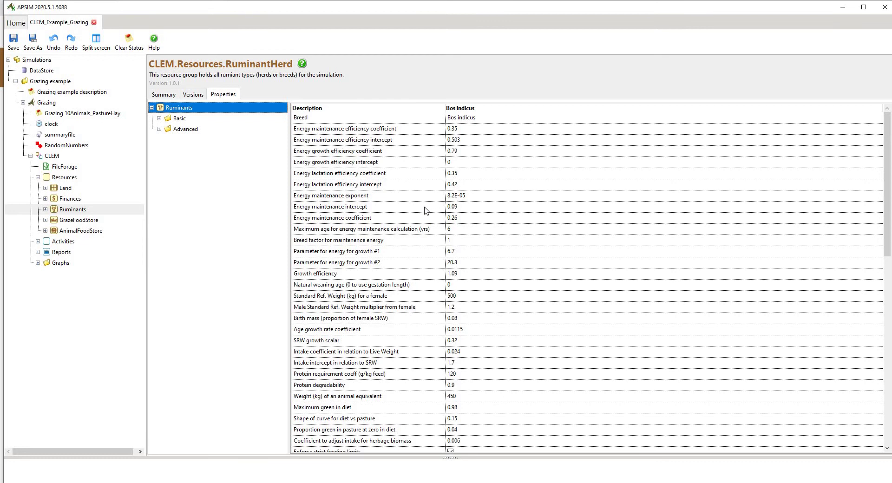
pyautogui.scroll(-2, 445, 243)
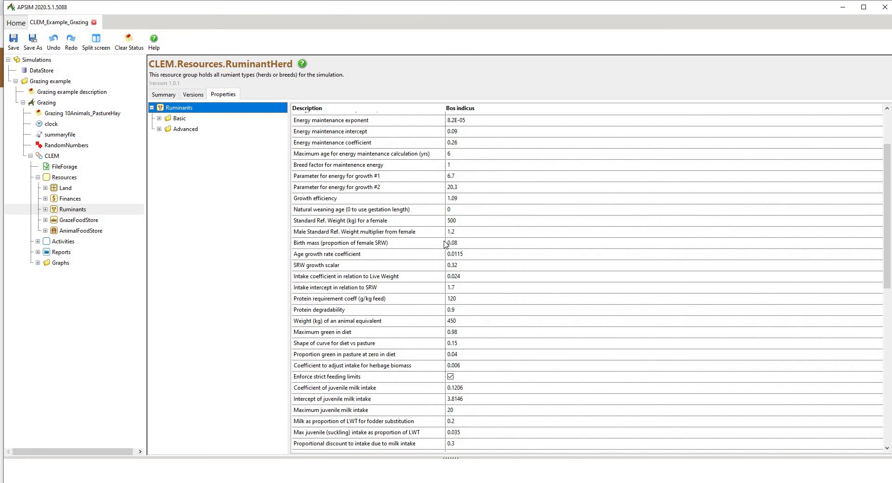
pyautogui.scroll(-12, 445, 242)
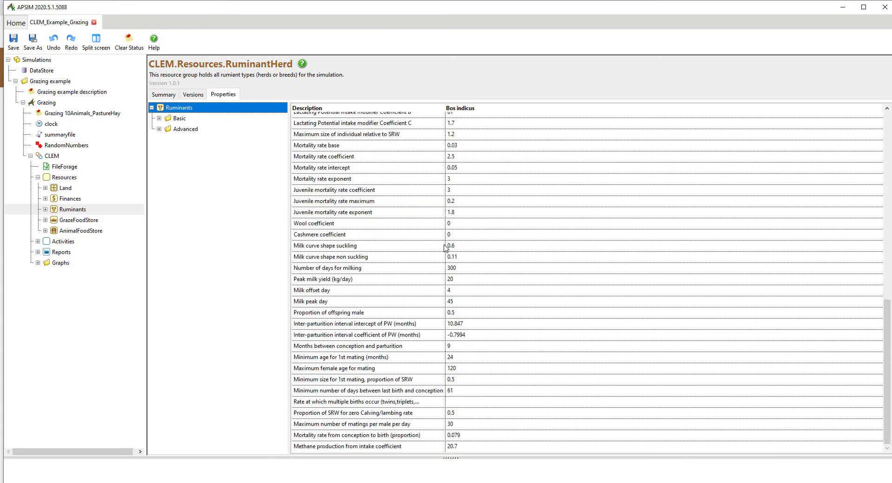
pyautogui.scroll(12, 445, 247)
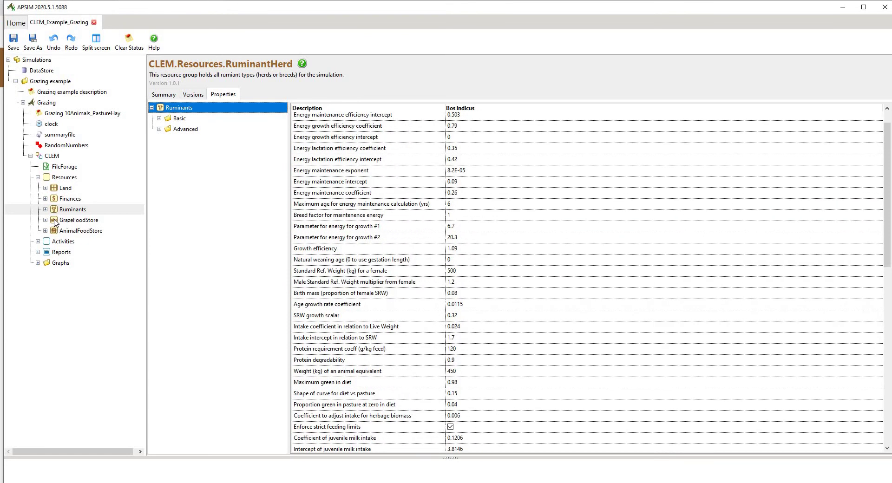
# Check the GrazeFoodStore summary and version history, and view the AnimalFoodStore resource
pyautogui.click(55, 222)
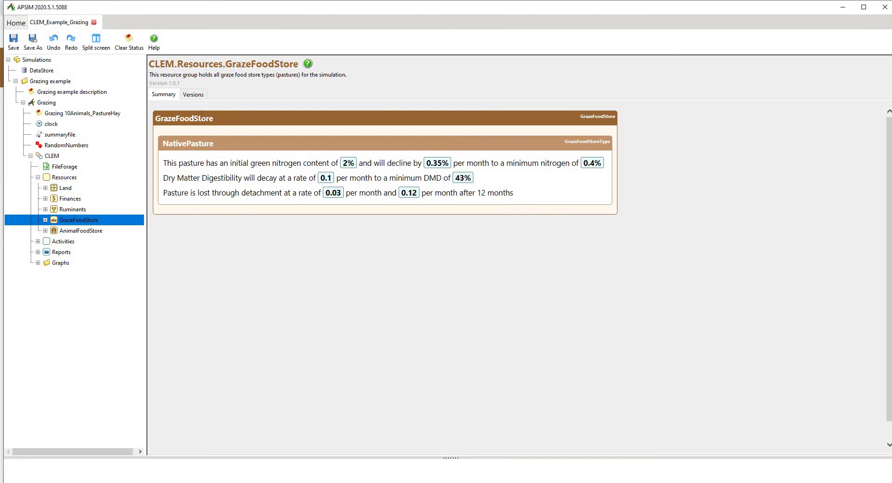
pyautogui.click(193, 95)
pyautogui.click(68, 232)
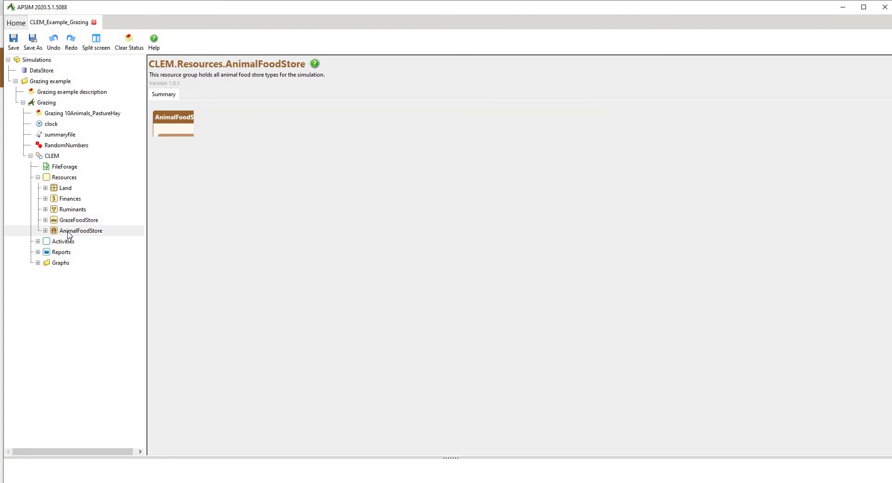
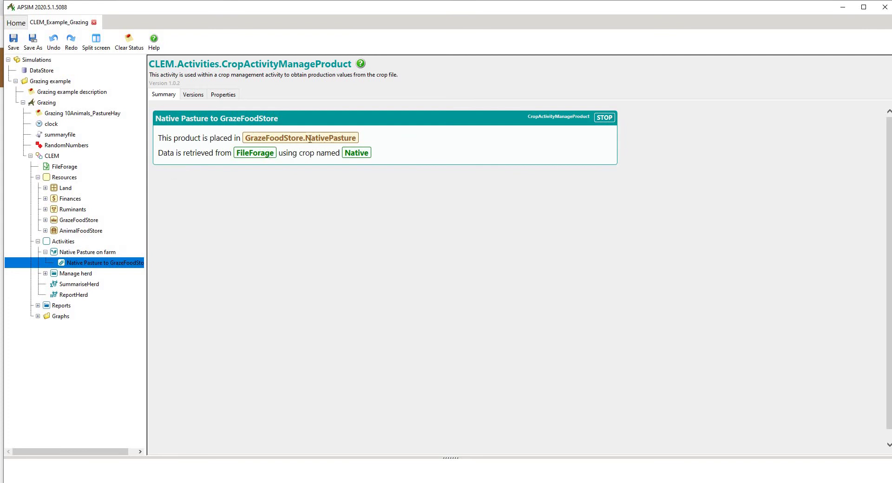
# Inspect the properties of Native Pasture to GrazeFoodStore, collapse its parent activity, and expand Manage herd to list its activities
pyautogui.click(231, 96)
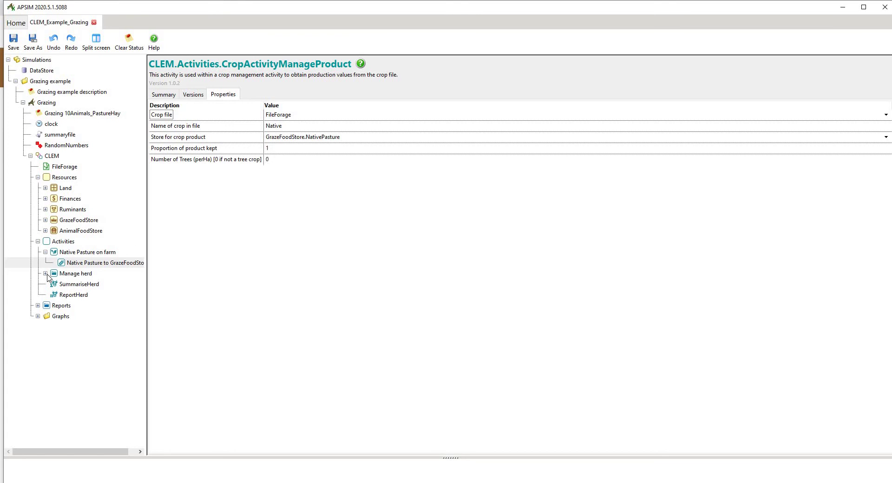
pyautogui.click(45, 252)
pyautogui.click(45, 263)
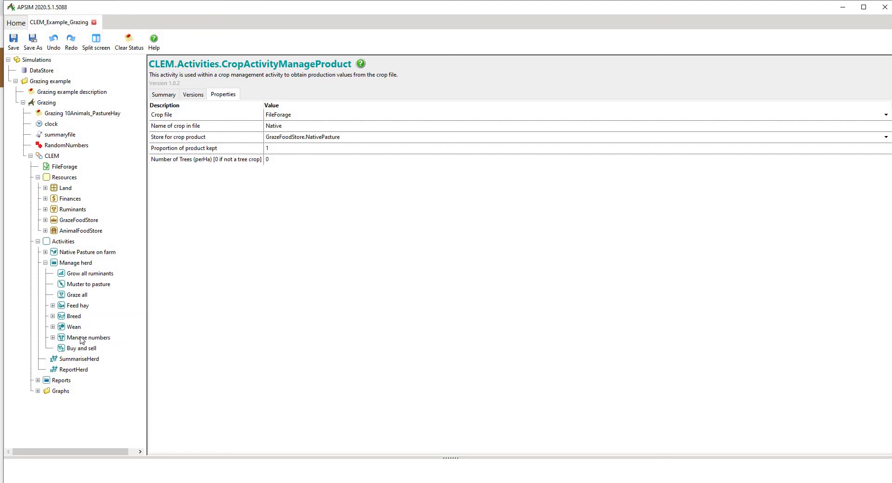
# View the SummariseHerd and ReportHerd activity summaries, including the ReportHerd version history
pyautogui.click(86, 362)
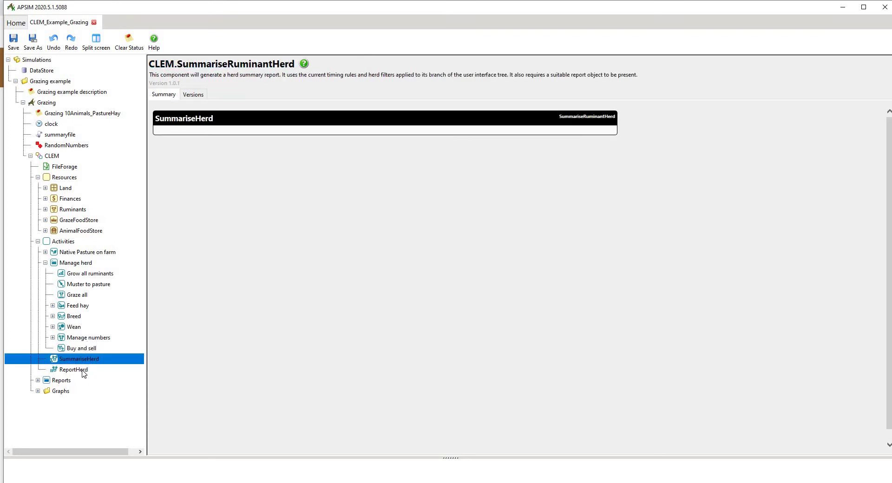
pyautogui.click(83, 371)
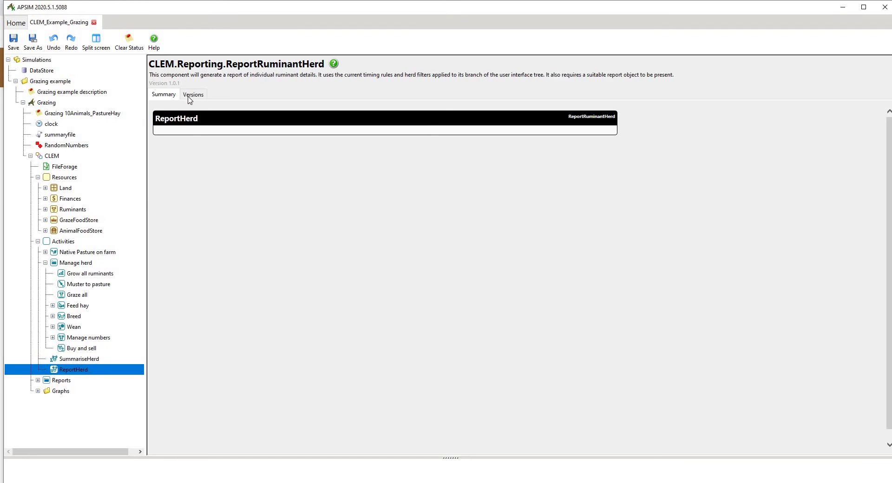
pyautogui.click(192, 96)
pyautogui.click(82, 361)
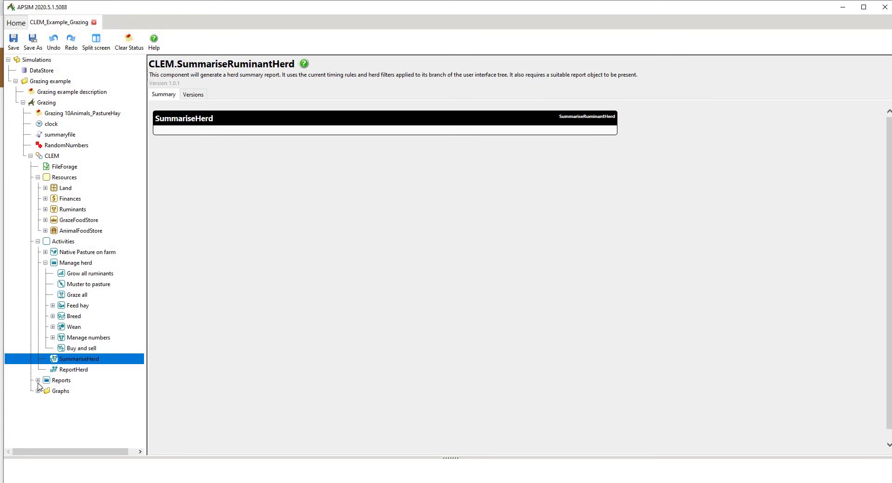
# Expand Reports and examine ReportActivitiesPerformed, both its activity timeline display and its data table
pyautogui.click(37, 381)
pyautogui.scroll(-1, 86, 361)
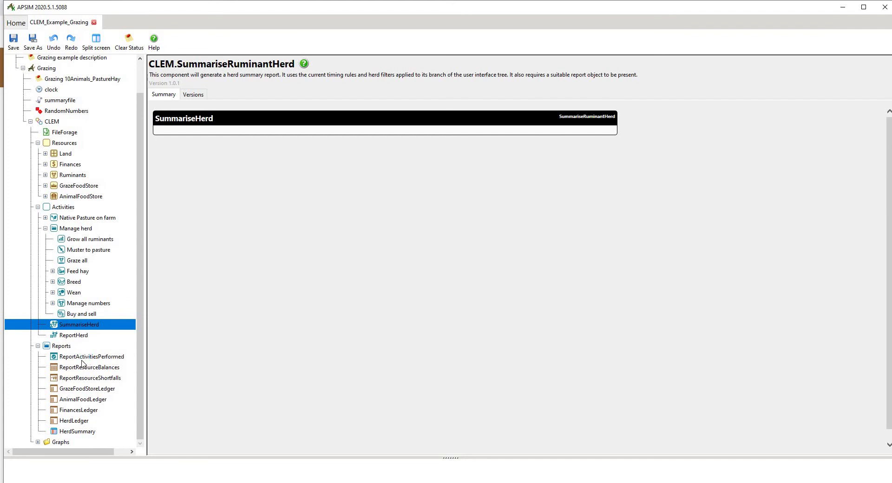
pyautogui.click(86, 358)
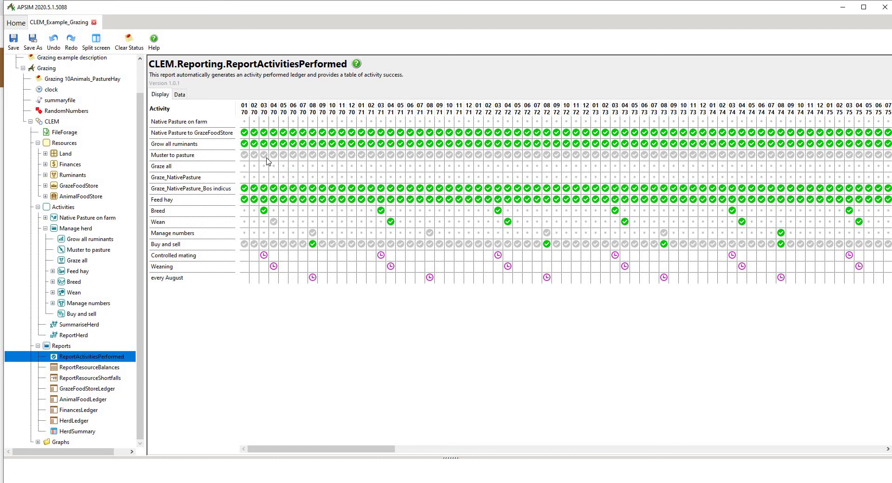
pyautogui.click(180, 96)
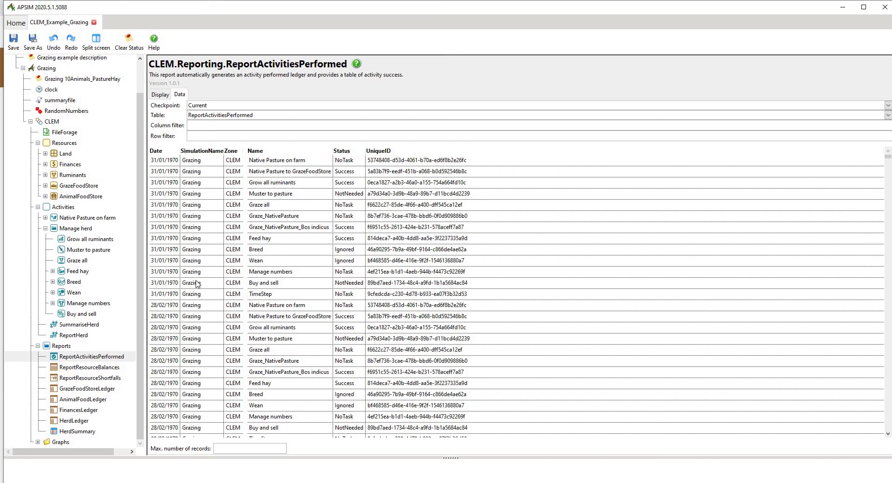
pyautogui.scroll(-1, 201, 290)
pyautogui.scroll(-3, 201, 290)
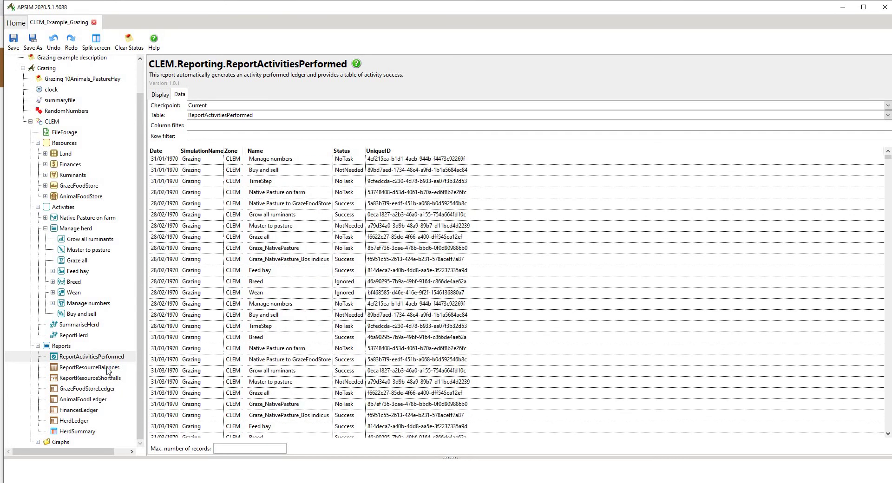
# Compare the ReportResourceBalances reporting variables with the monthly balances in its data table
pyautogui.click(107, 368)
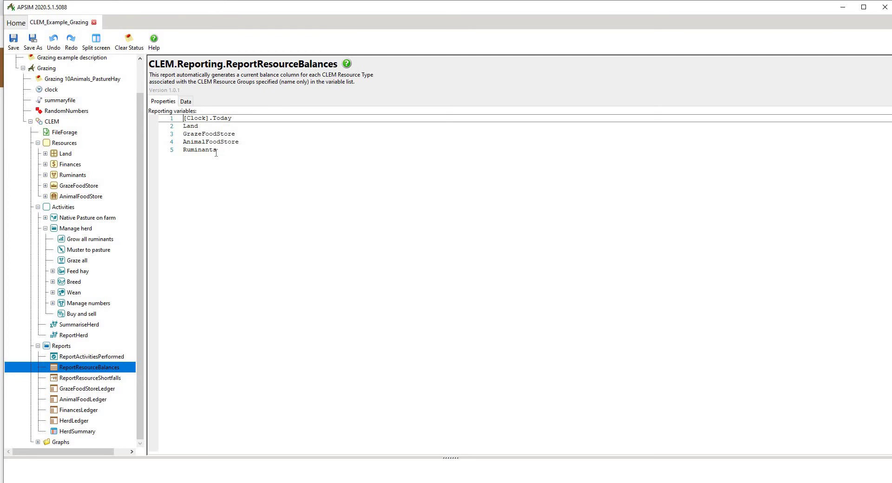
pyautogui.click(186, 101)
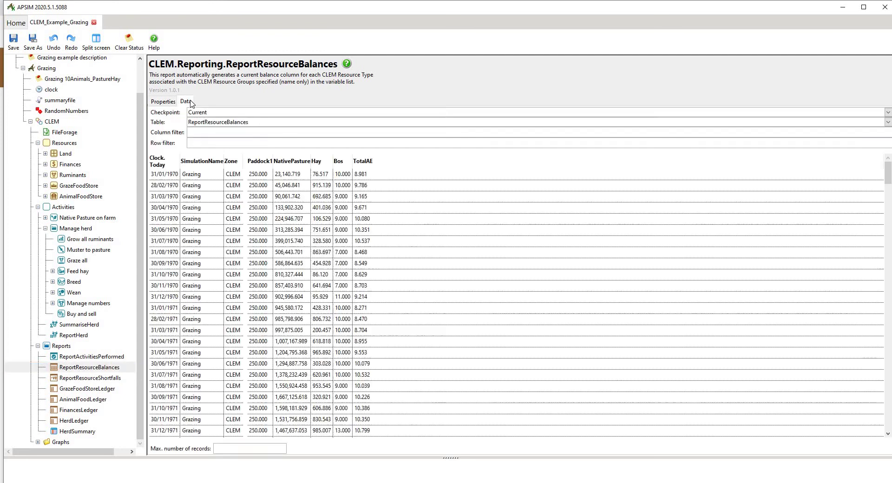
pyautogui.click(163, 102)
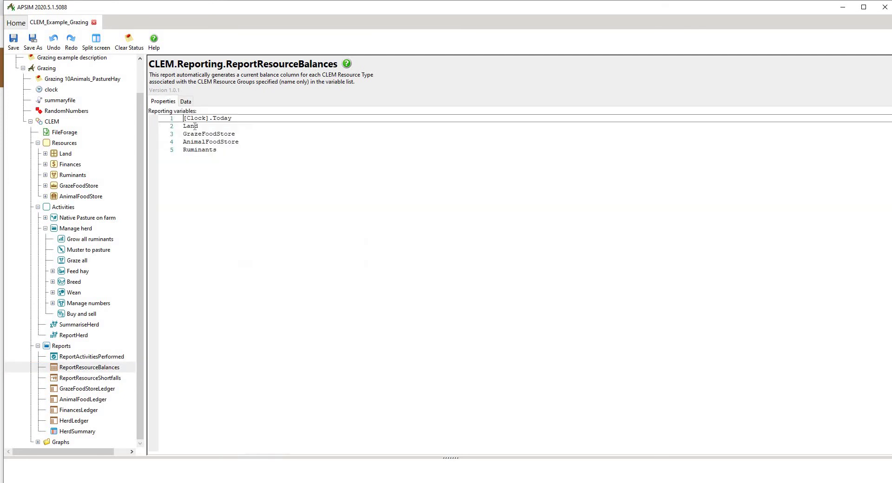
pyautogui.click(186, 101)
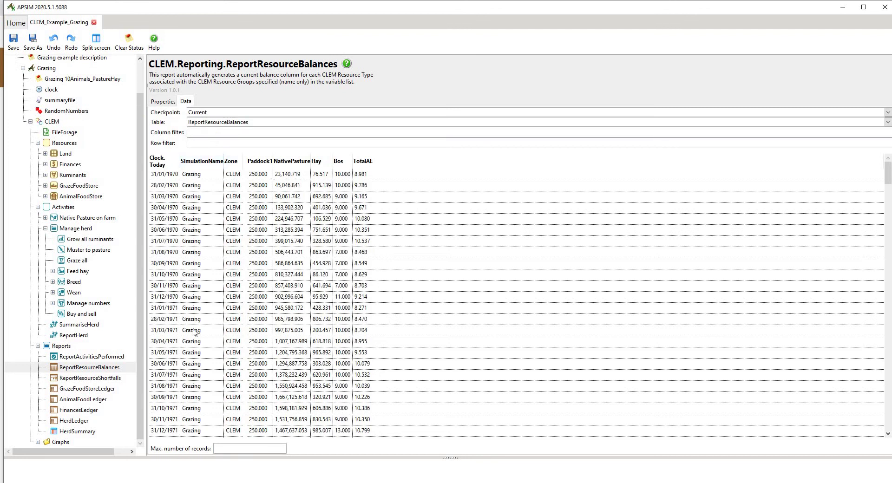
pyautogui.scroll(-1, 107, 379)
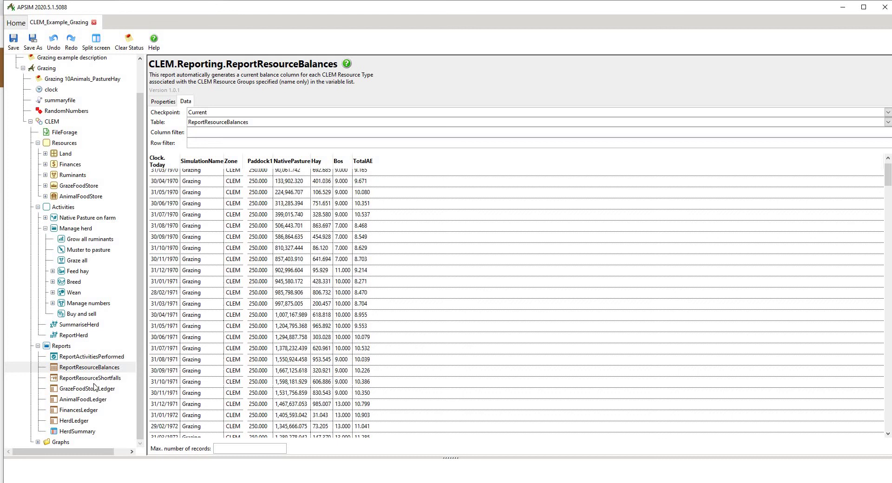
# Duplicate the NumberLactating line at the end of the HerdSummary report's reporting variables
pyautogui.click(87, 435)
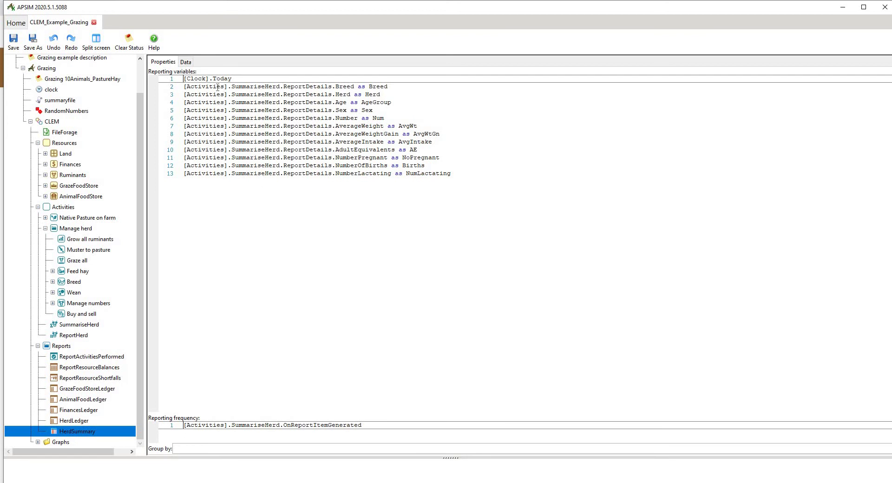
pyautogui.scroll(1, 105, 265)
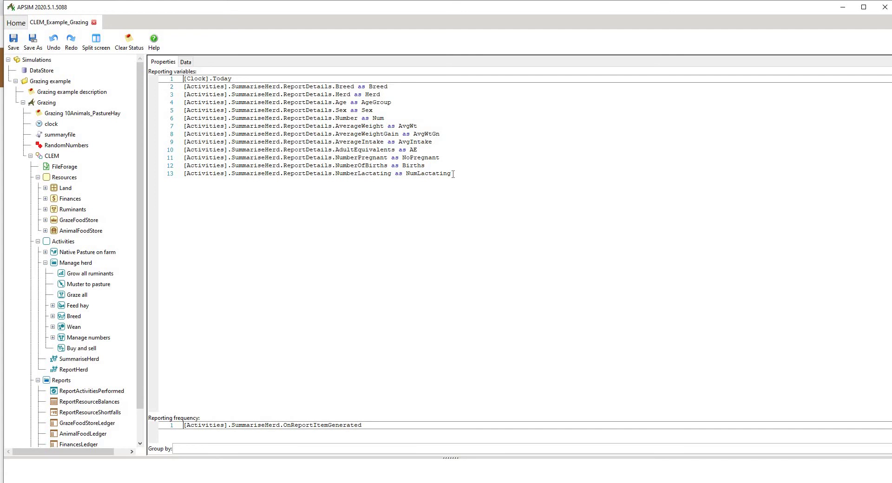
pyautogui.moveTo(455, 174); pyautogui.dragTo(184, 174)
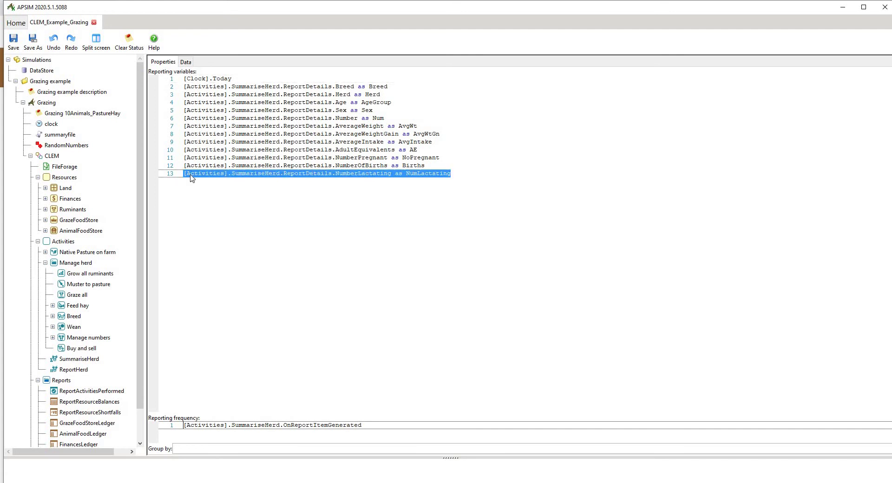
pyautogui.rightClick(190, 175)
pyautogui.click(207, 188)
pyautogui.click(478, 175)
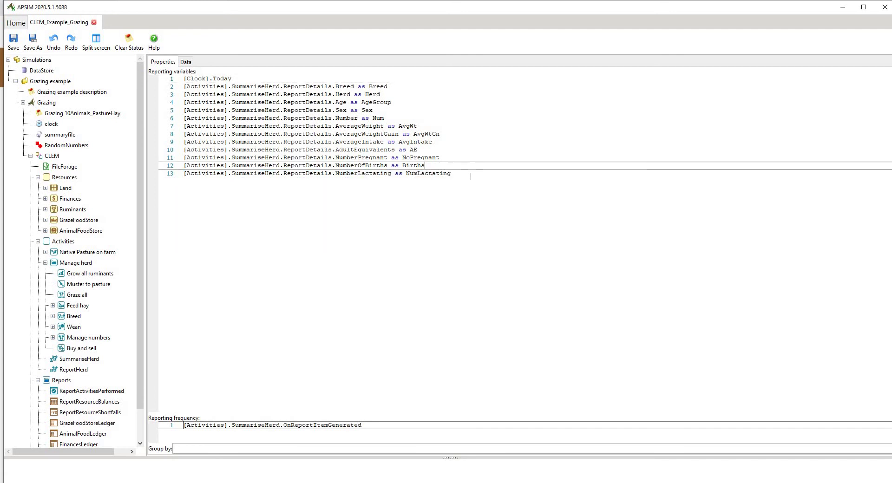
pyautogui.press('Return')
pyautogui.hotkey('ctrl', 'v')
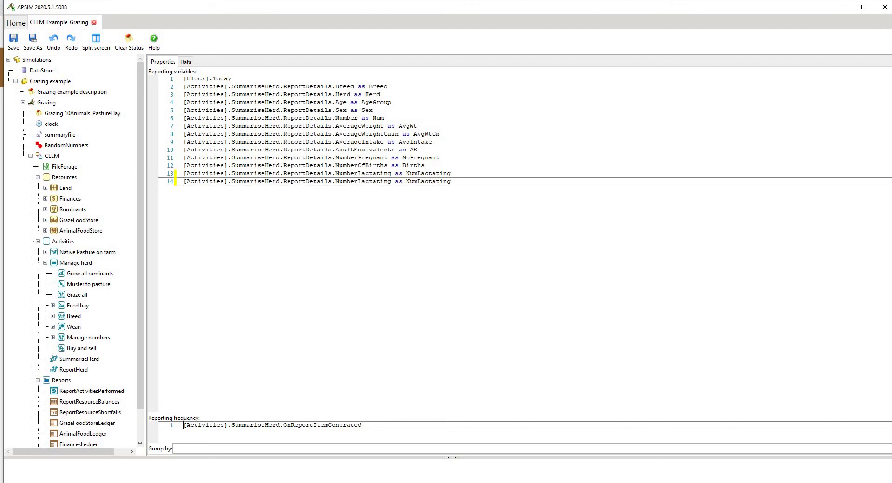
# Replace everything after [Activities] in the duplicated last line with the suggested item .SummariseHerd
pyautogui.moveTo(249, 182); pyautogui.dragTo(231, 183)
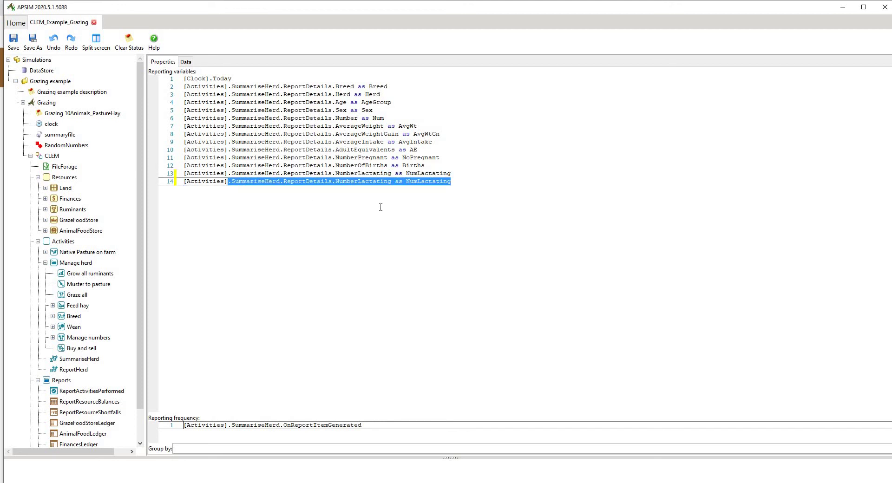
pyautogui.press('BackSpace')
pyautogui.write('.')
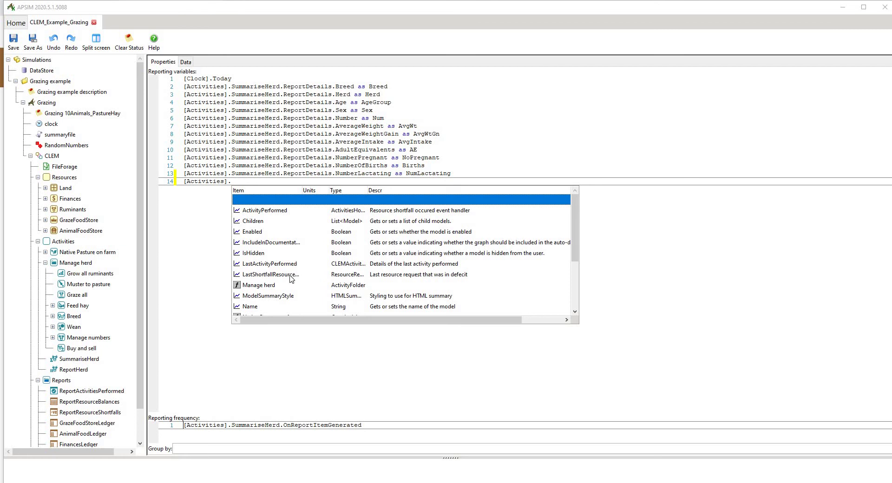
pyautogui.scroll(-2, 291, 278)
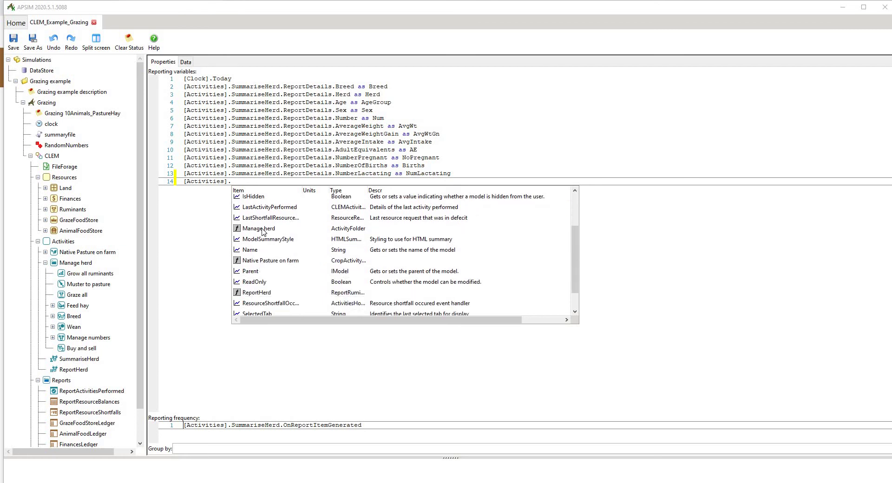
pyautogui.scroll(-1, 267, 270)
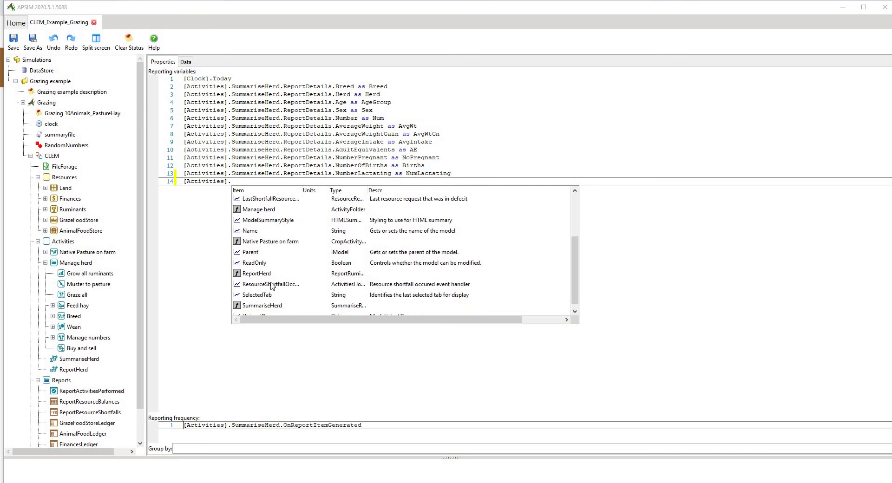
pyautogui.scroll(-1, 272, 283)
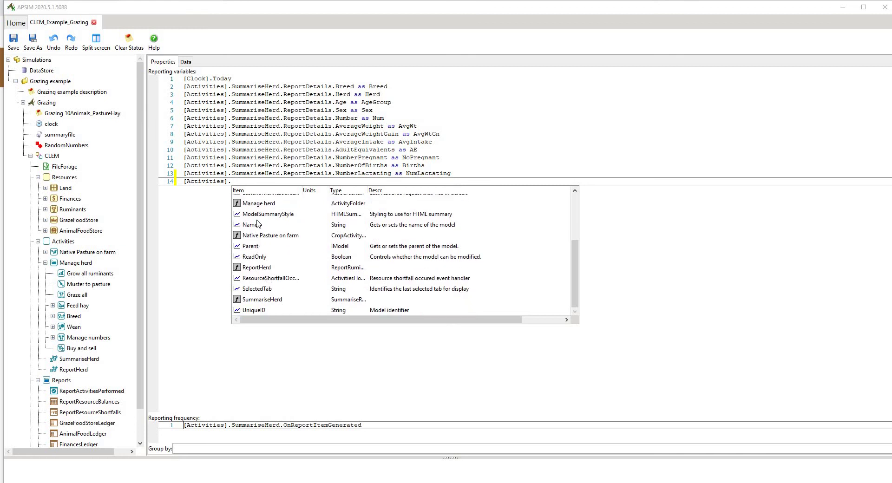
pyautogui.doubleClick(271, 300)
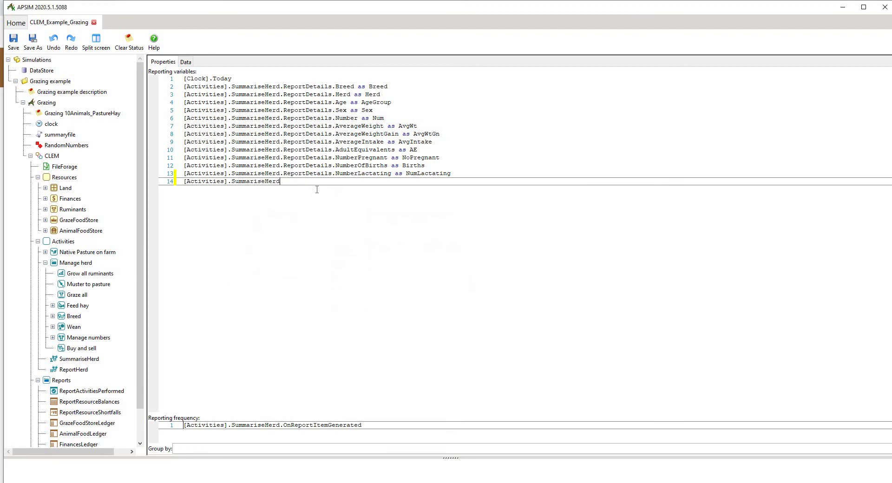
# Browse the SummariseHerd members and append .ReportDetails to the last reporting variable line
pyautogui.write('.')
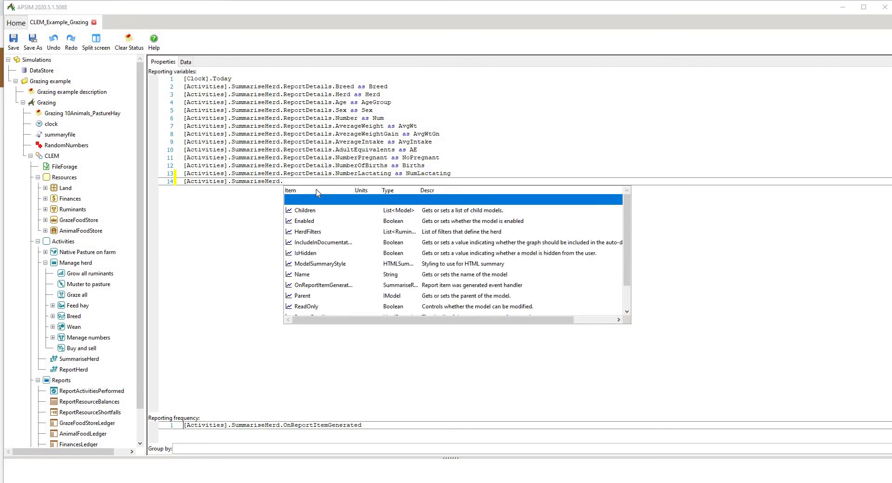
pyautogui.scroll(-1, 319, 270)
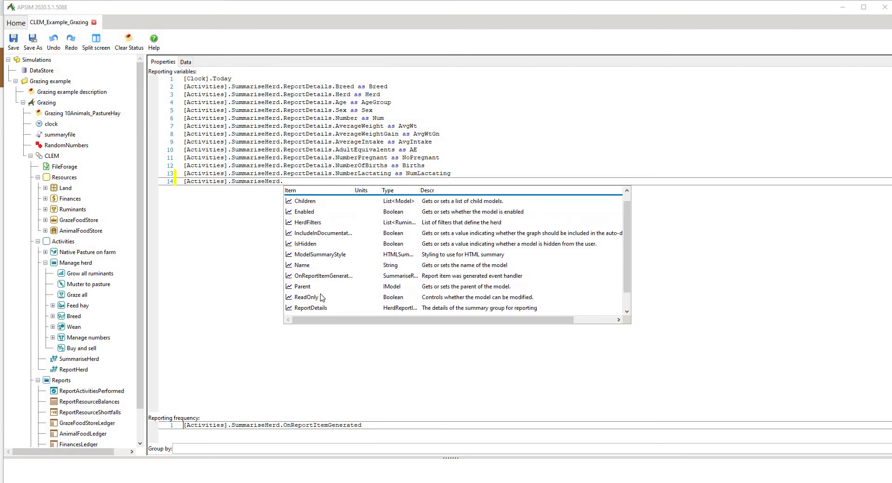
pyautogui.scroll(-1, 322, 289)
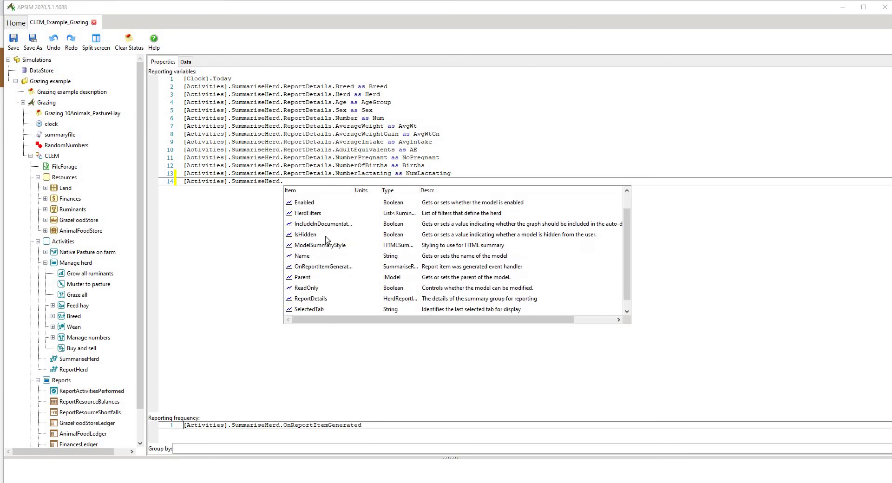
pyautogui.scroll(2, 325, 238)
pyautogui.scroll(-2, 321, 288)
pyautogui.doubleClick(320, 299)
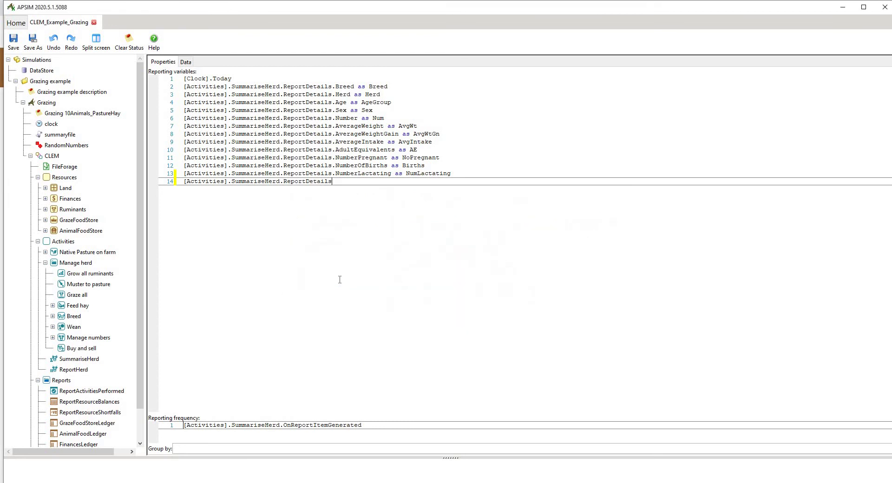
# Browse the ReportDetails members and complete the last reporting variable with .AverageIntake as AvgIntake
pyautogui.write('.')
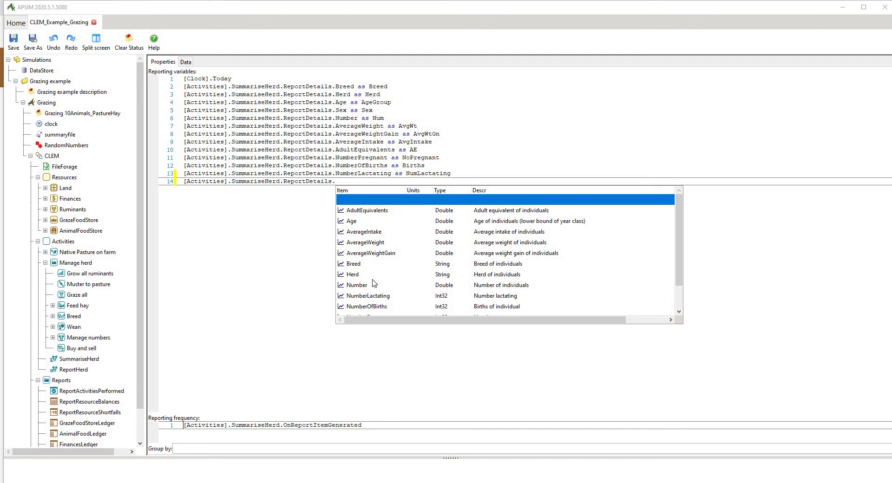
pyautogui.scroll(-1, 375, 283)
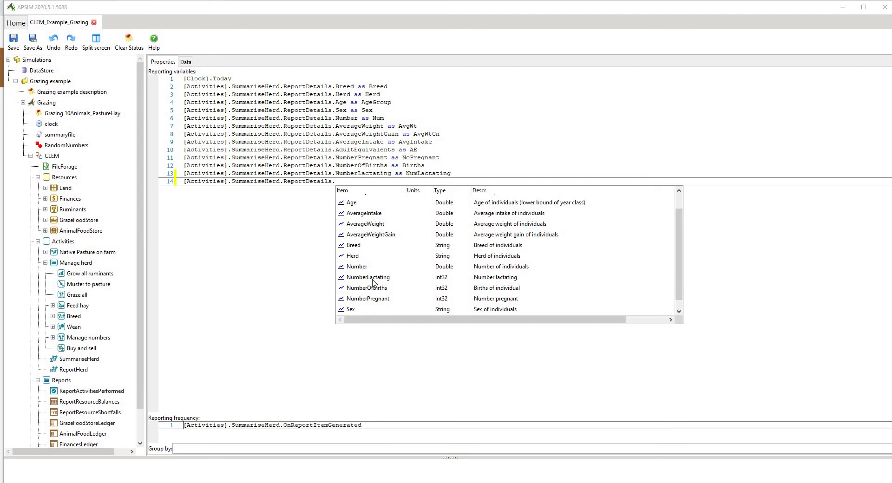
pyautogui.scroll(-1, 374, 282)
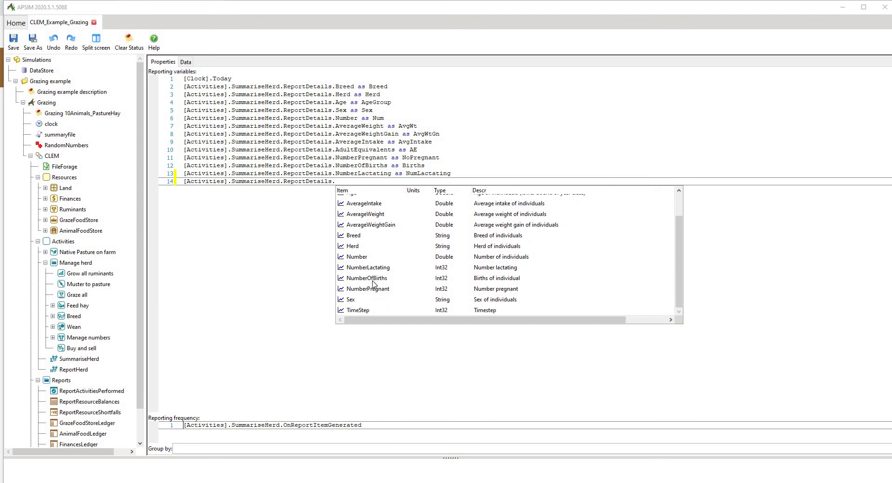
pyautogui.scroll(1, 374, 283)
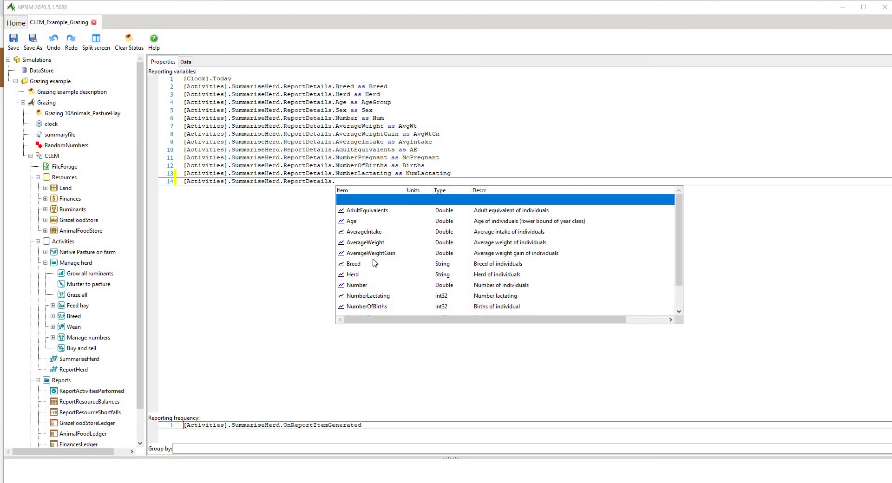
pyautogui.doubleClick(364, 232)
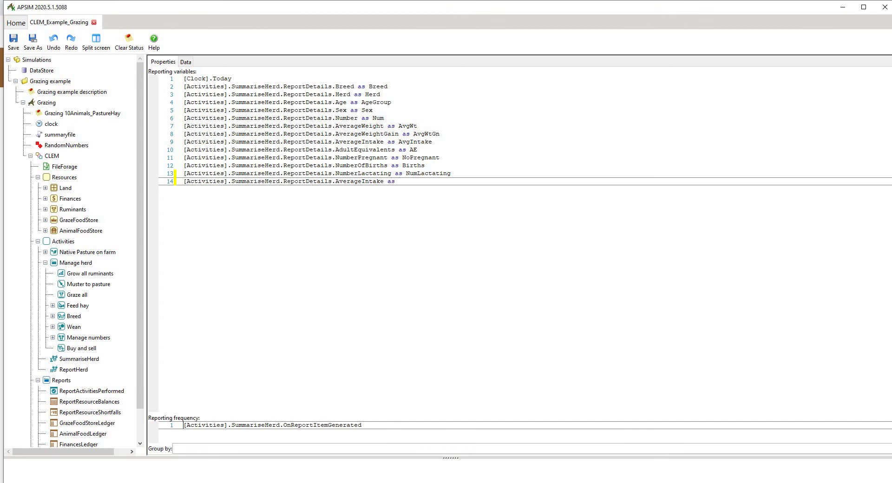
pyautogui.write('AvgIntake')
# Erase the event name from the HerdSummary reporting frequency and re-enter it as [Activities].SummariseHerd.OnReportItemGenerated from the suggestions
pyautogui.click(360, 426)
pyautogui.press('BackSpace')
pyautogui.press('BackSpace')
pyautogui.press('BackSpace')
pyautogui.press('BackSpace')
pyautogui.press('BackSpace')
pyautogui.press('BackSpace')
pyautogui.press('BackSpace')
pyautogui.press('BackSpace')
pyautogui.press('BackSpace')
pyautogui.press('BackSpace')
pyautogui.press('BackSpace')
pyautogui.press('BackSpace')
pyautogui.press('BackSpace')
pyautogui.press('BackSpace')
pyautogui.press('BackSpace')
pyautogui.press('BackSpace')
pyautogui.press('BackSpace')
pyautogui.press('BackSpace')
pyautogui.press('BackSpace')
pyautogui.press('BackSpace')
pyautogui.press('BackSpace')
pyautogui.press('BackSpace')
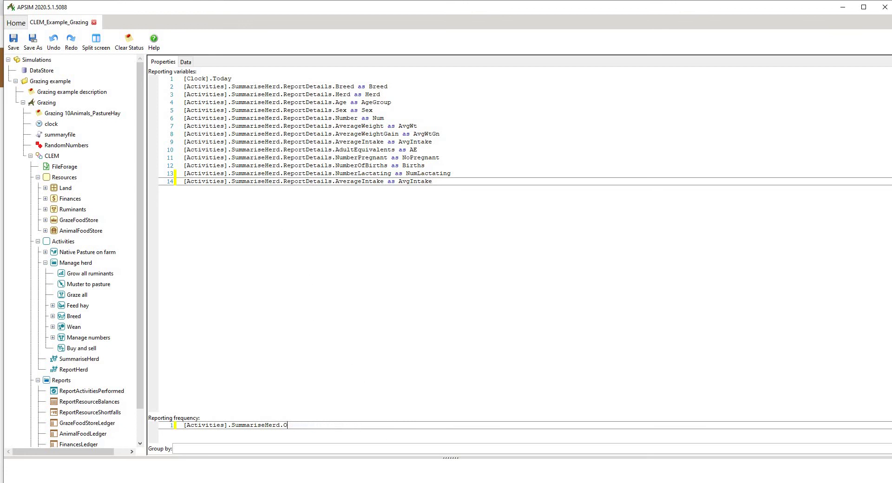
pyautogui.write('.')
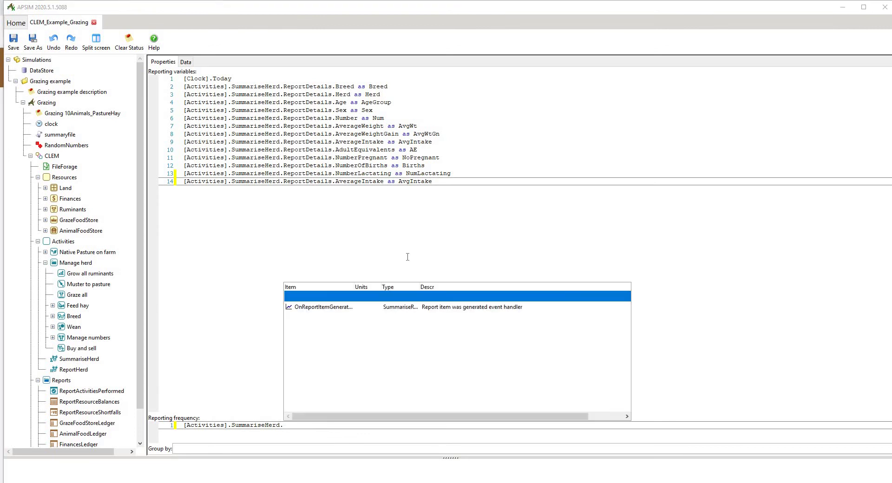
pyautogui.doubleClick(338, 307)
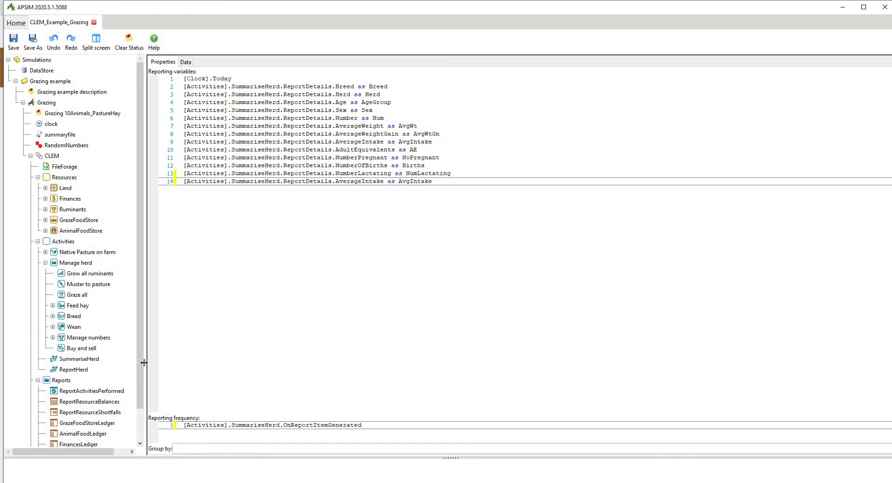
# Expand the Graphs folder and run APSIM on the whole Simulations node
pyautogui.scroll(-1, 102, 445)
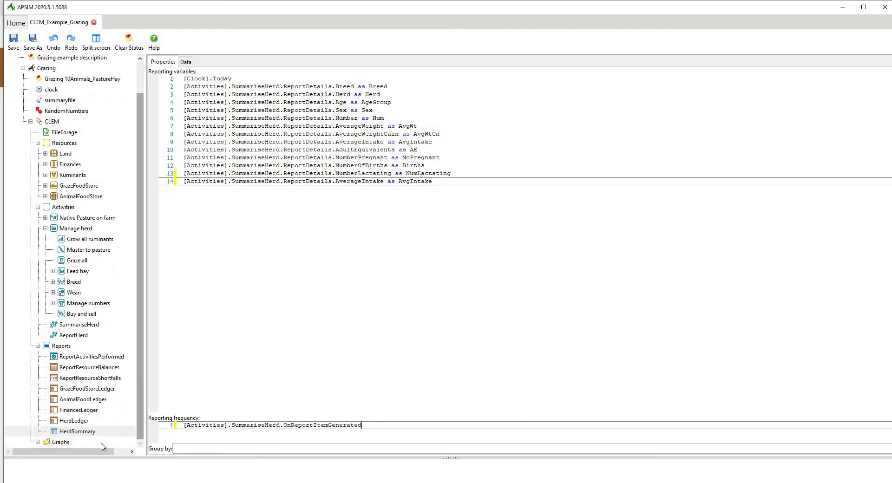
pyautogui.click(38, 442)
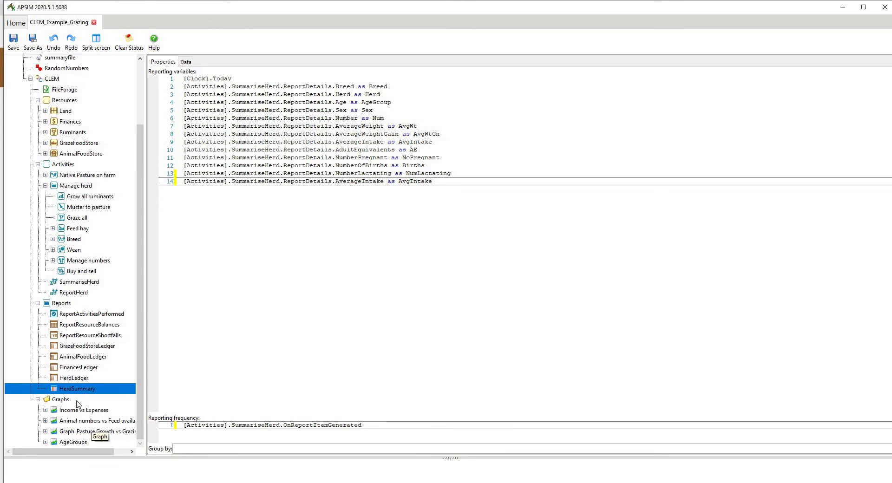
pyautogui.scroll(3, 79, 404)
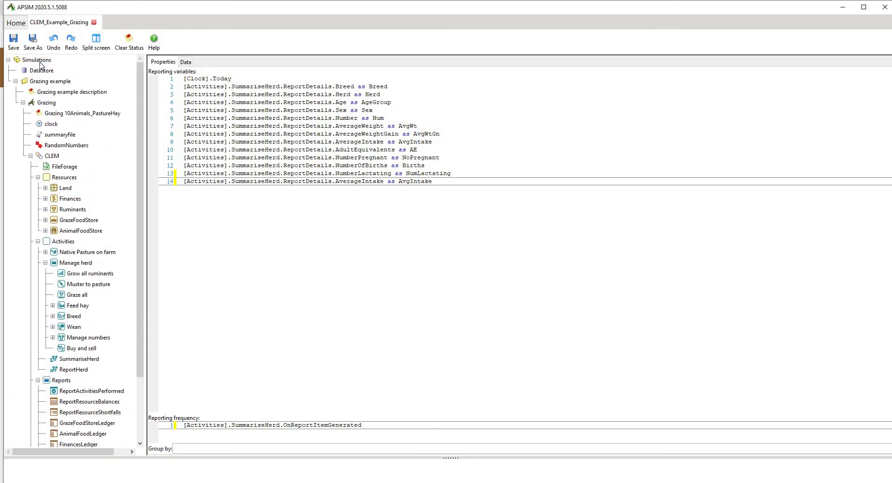
pyautogui.rightClick(39, 60)
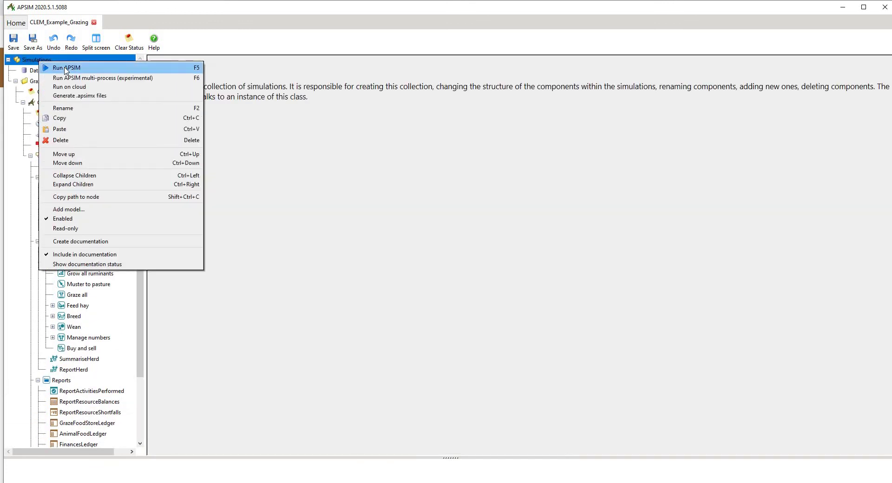
pyautogui.click(66, 69)
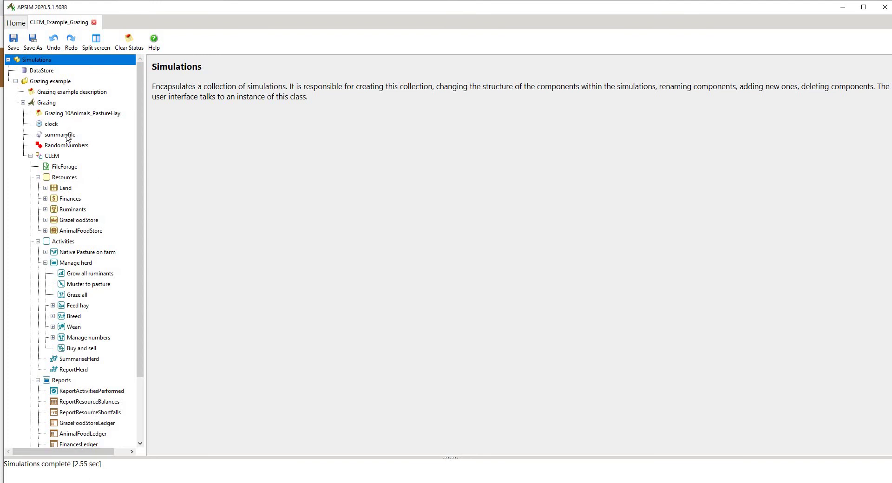
# View the Income vs Expenses graph, expand its series and open the Income _ Bos Indicus Sales settings
pyautogui.scroll(-3, 68, 419)
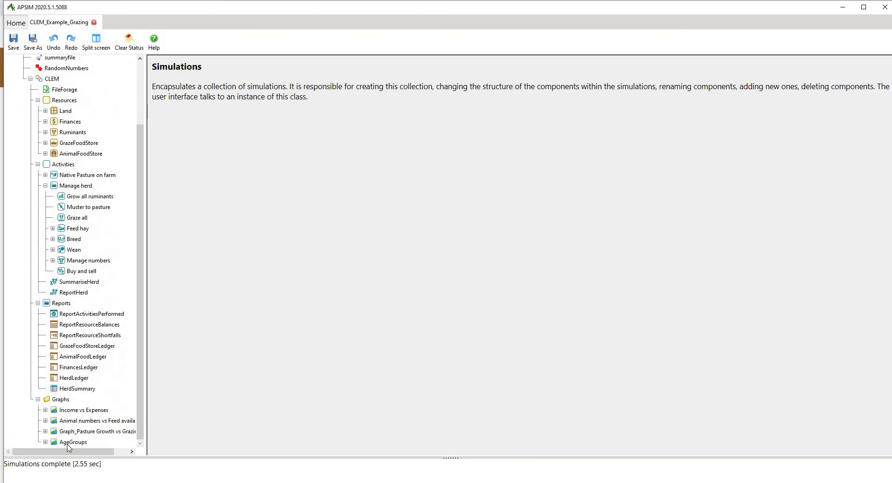
pyautogui.click(63, 410)
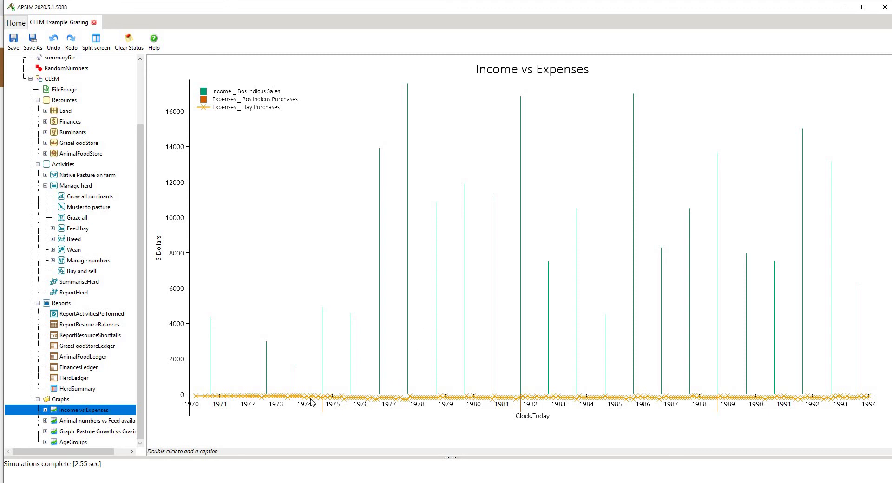
pyautogui.click(45, 410)
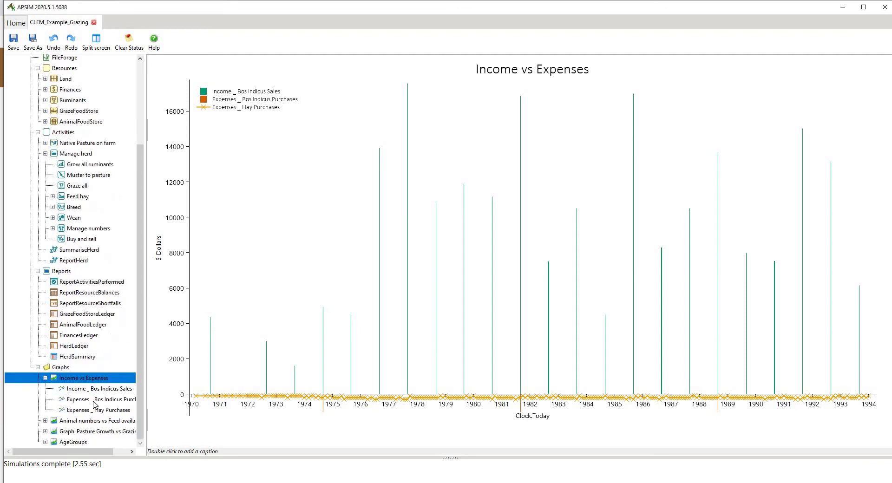
pyautogui.click(106, 391)
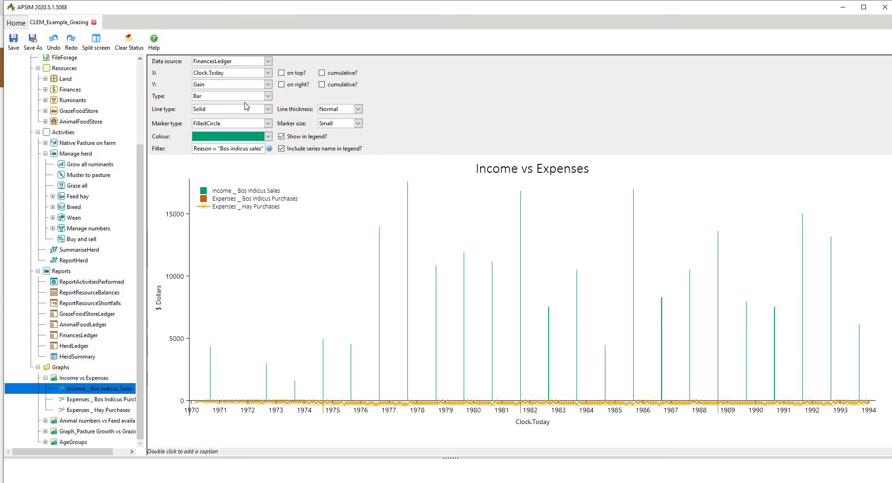
# Check which reports the Income _ Bos Indicus Sales series can use as data source and choose FinancesLedger
pyautogui.scroll(1, 221, 189)
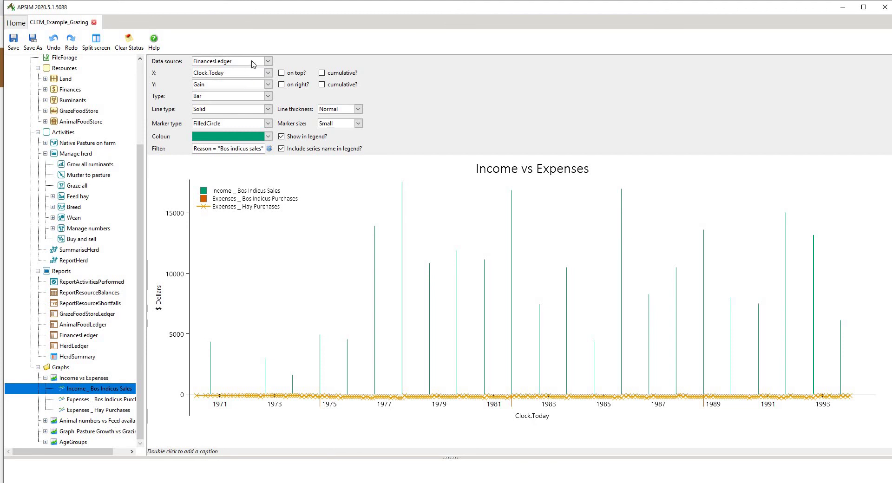
pyautogui.click(268, 61)
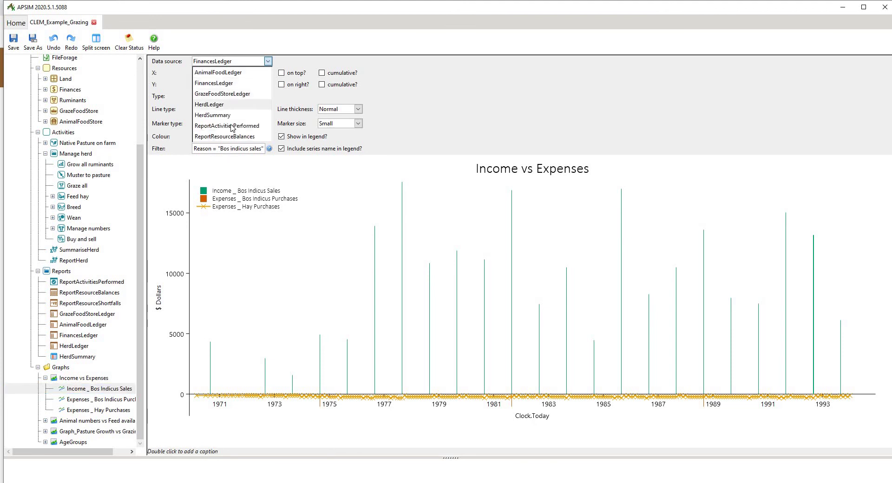
pyautogui.click(235, 84)
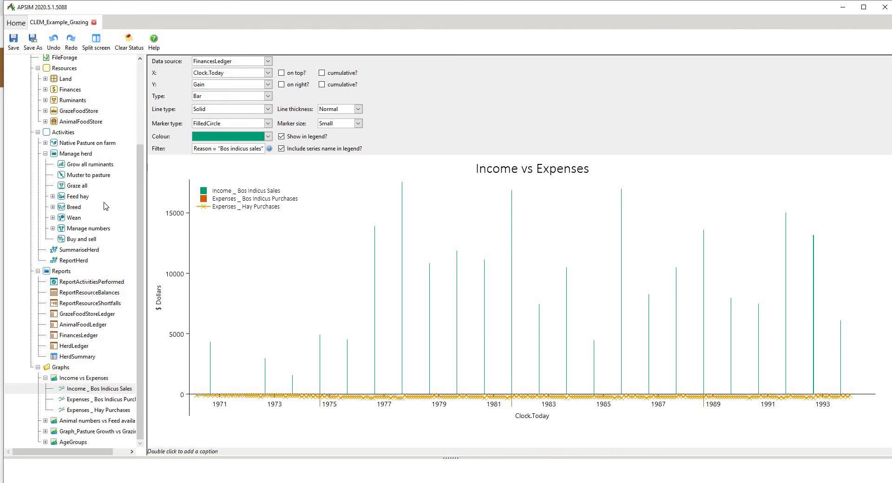
# Open the FinancesLedger report and view its data table
pyautogui.scroll(3, 106, 207)
pyautogui.scroll(-2, 58, 262)
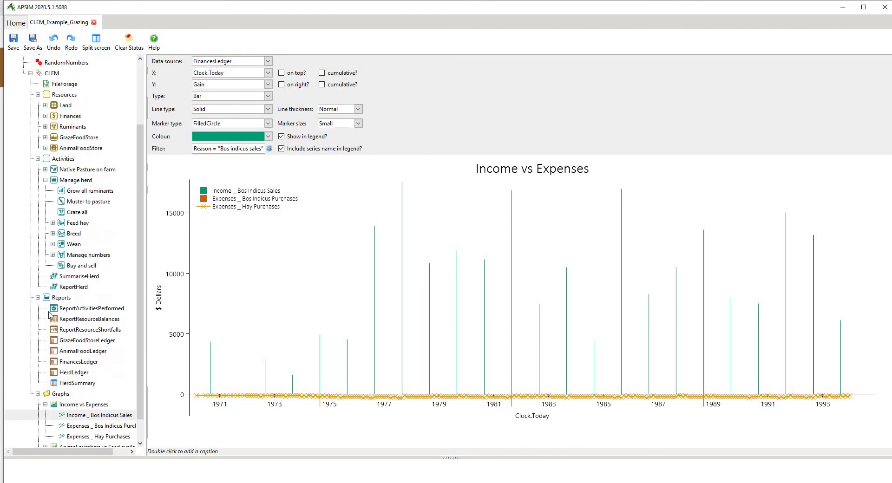
pyautogui.scroll(-1, 62, 322)
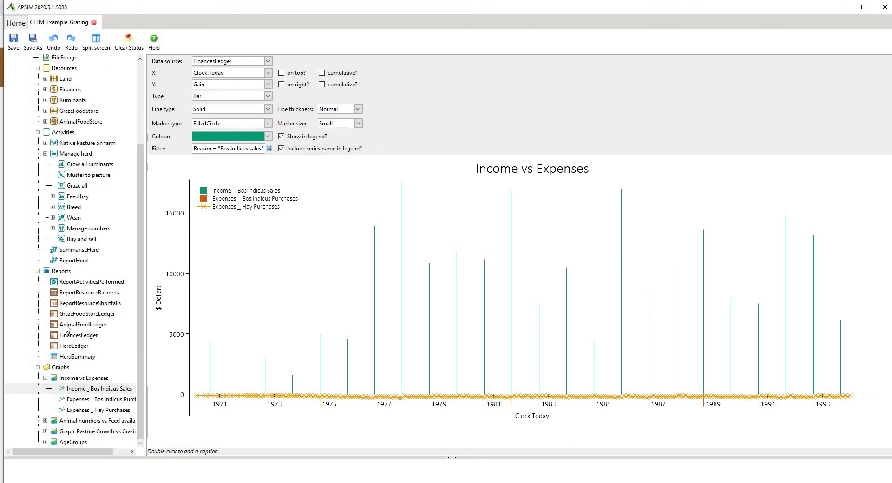
pyautogui.click(71, 337)
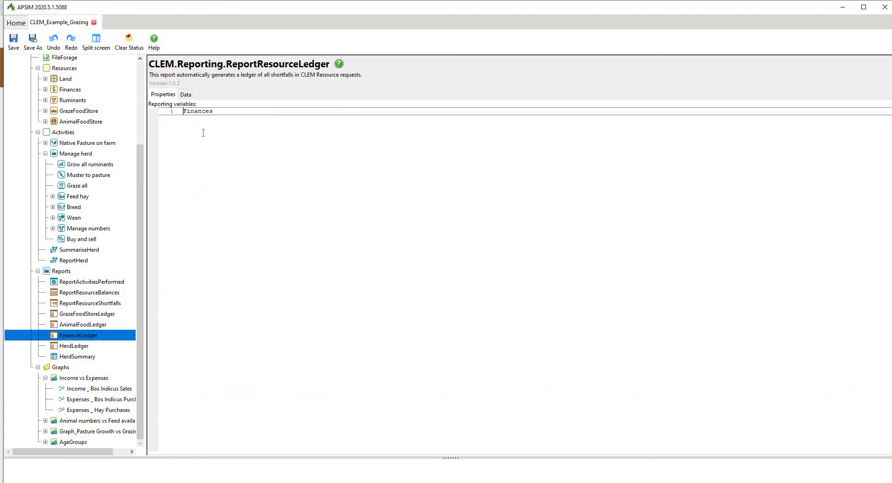
pyautogui.click(187, 96)
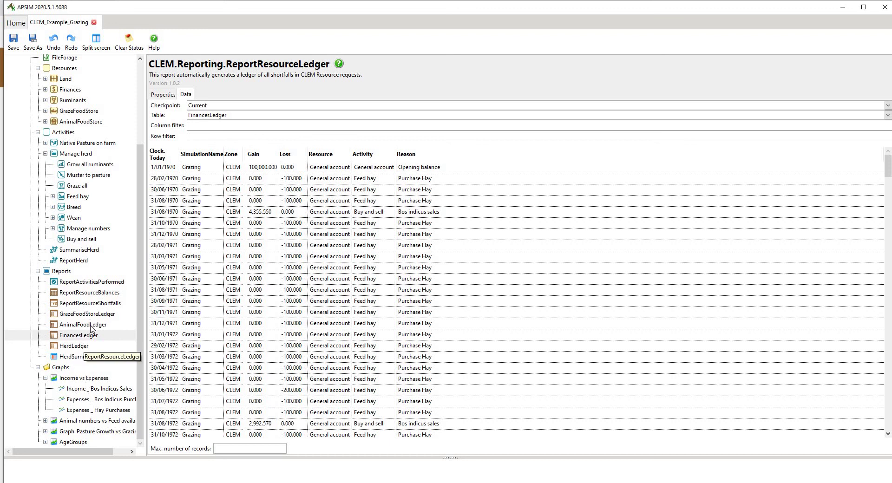
# Open the Expenses _ Bos Indicus Purchases series and try plotting its Y values on the right axis
pyautogui.click(80, 401)
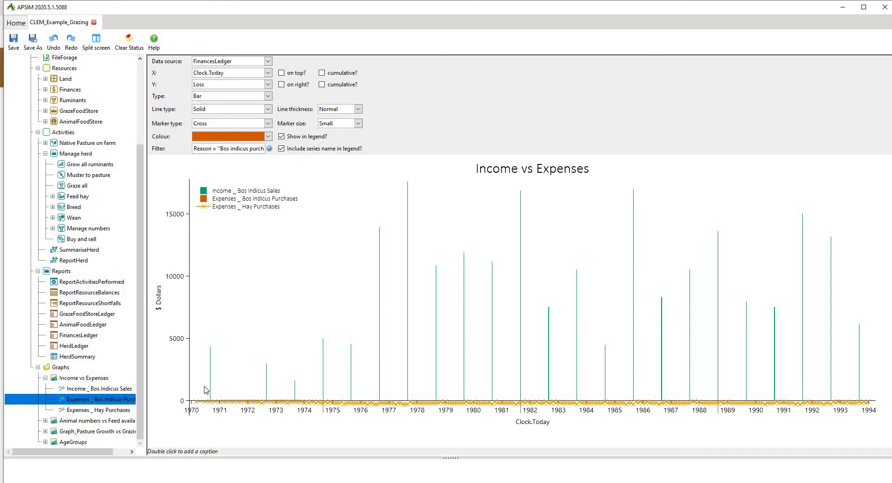
pyautogui.click(297, 86)
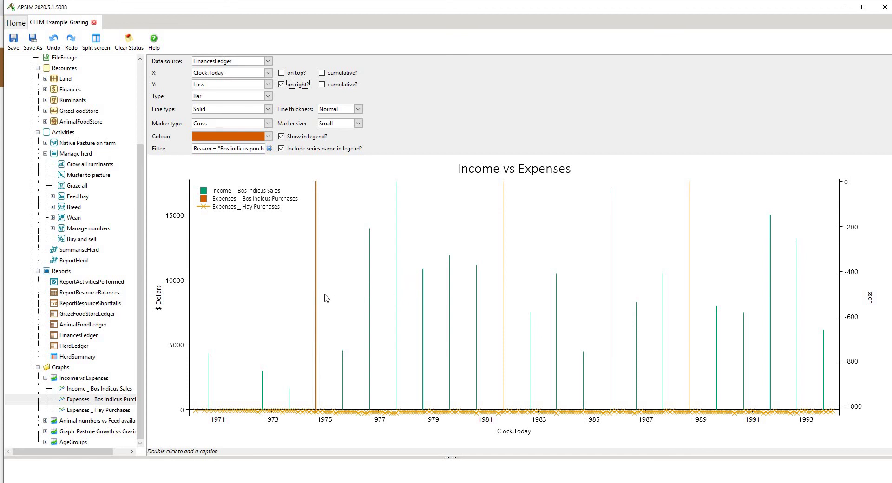
pyautogui.click(290, 86)
# Open the Expenses _ Hay Purchases series and try plotting its Y values on the right axis
pyautogui.click(87, 412)
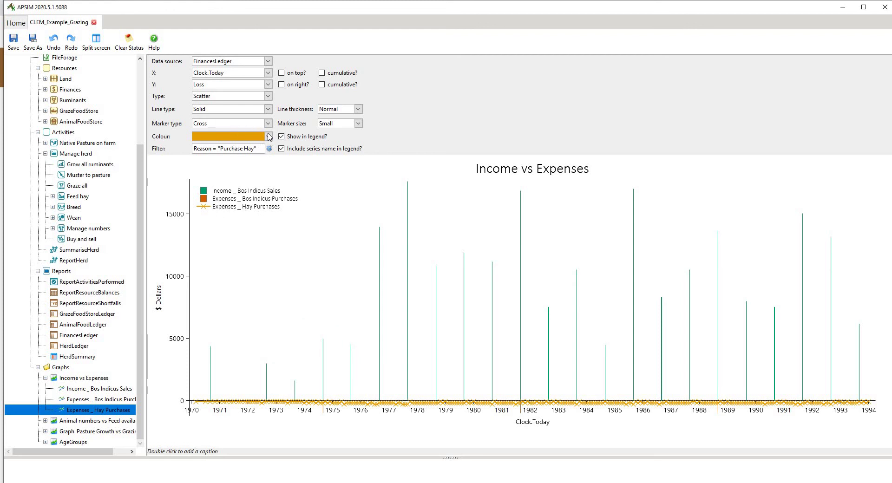
pyautogui.click(288, 85)
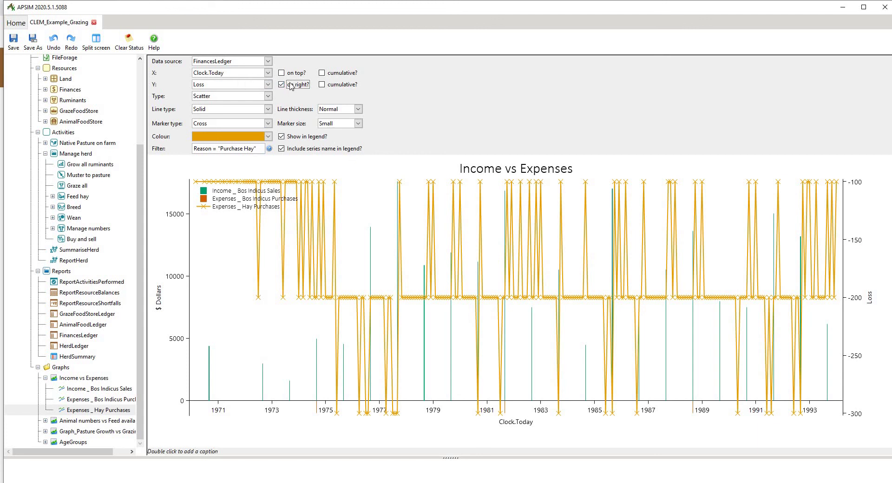
pyautogui.press('space')
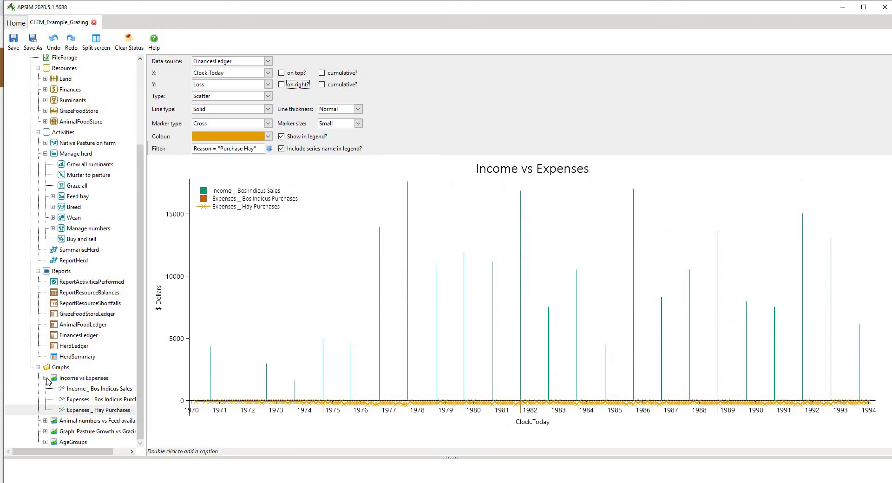
# Expand the AgeGroups graph, open its AgeGroup series and choose HerdSummary from the available data sources
pyautogui.click(67, 446)
pyautogui.click(70, 443)
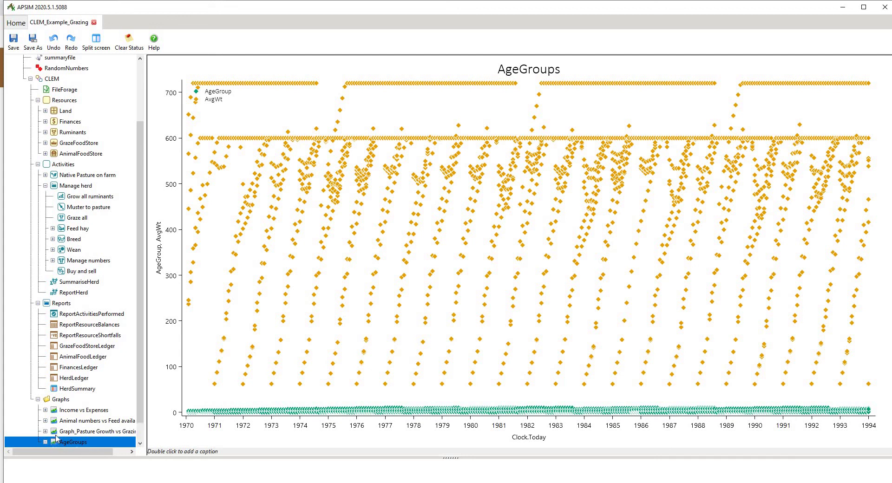
pyautogui.doubleClick(74, 440)
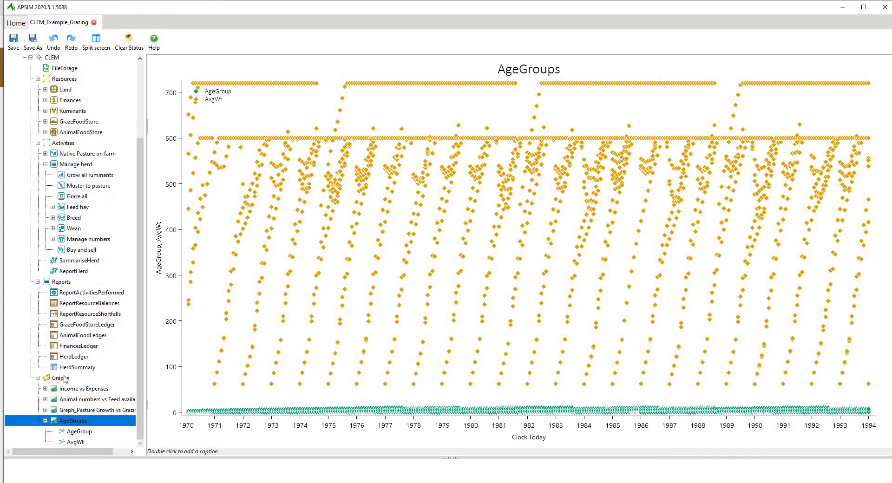
pyautogui.click(77, 432)
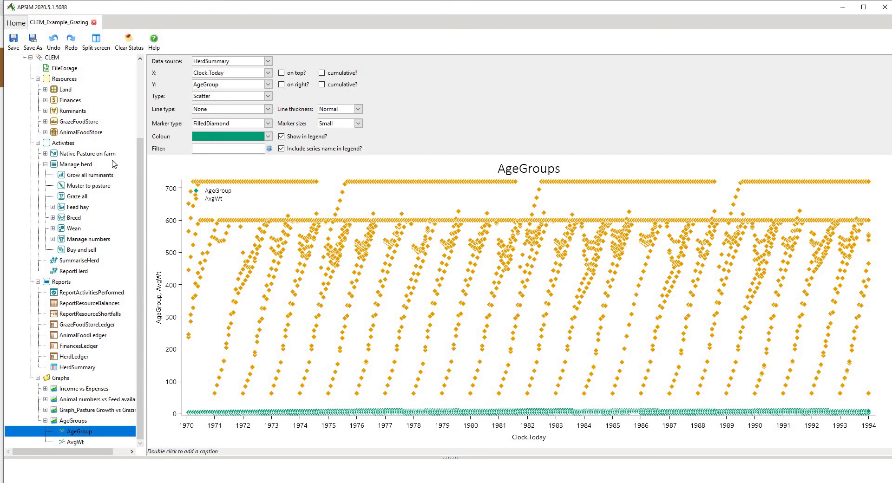
pyautogui.click(263, 63)
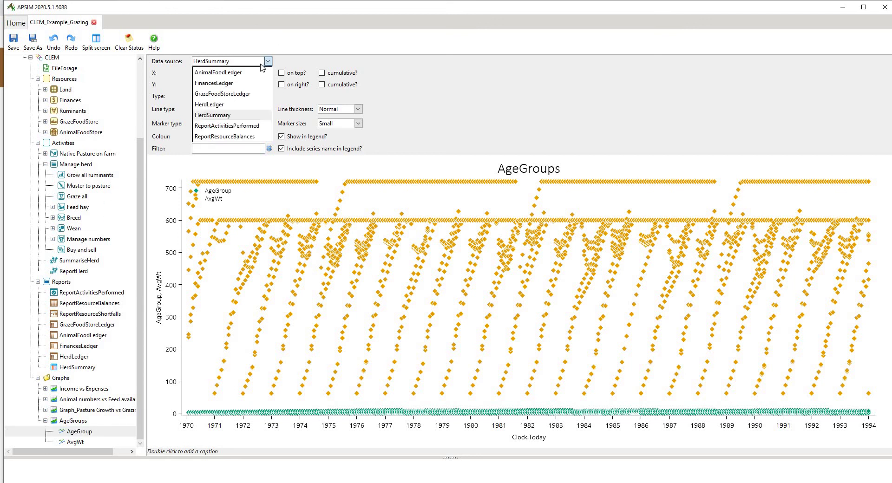
pyautogui.click(224, 116)
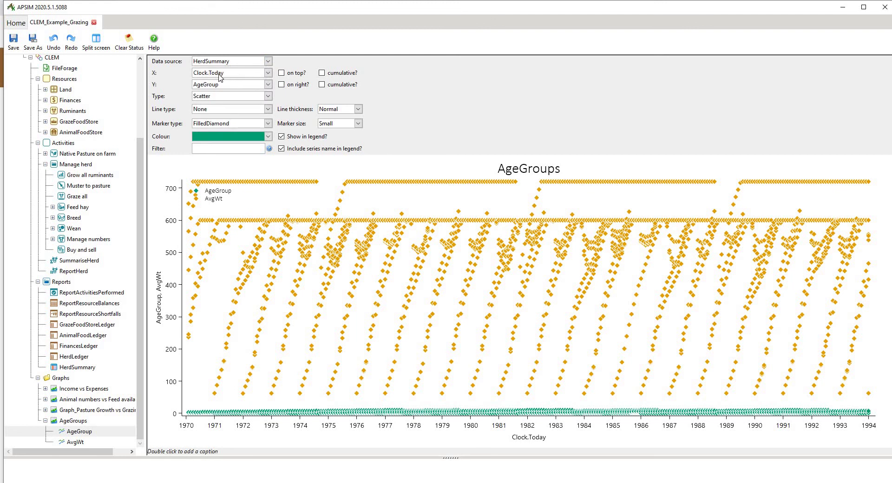
# Browse the Y variables available for the AgeGroup series and try AvgWt
pyautogui.click(268, 86)
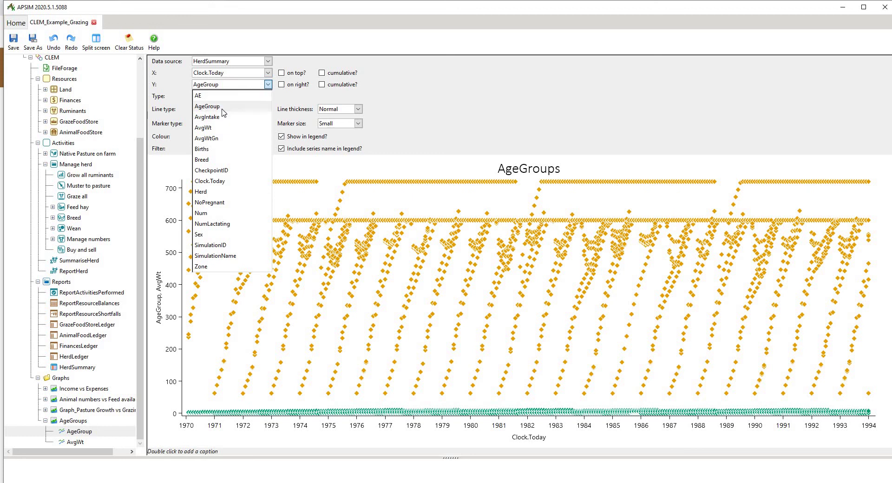
pyautogui.click(223, 108)
pyautogui.click(242, 86)
pyautogui.press('Escape')
pyautogui.press('Down')
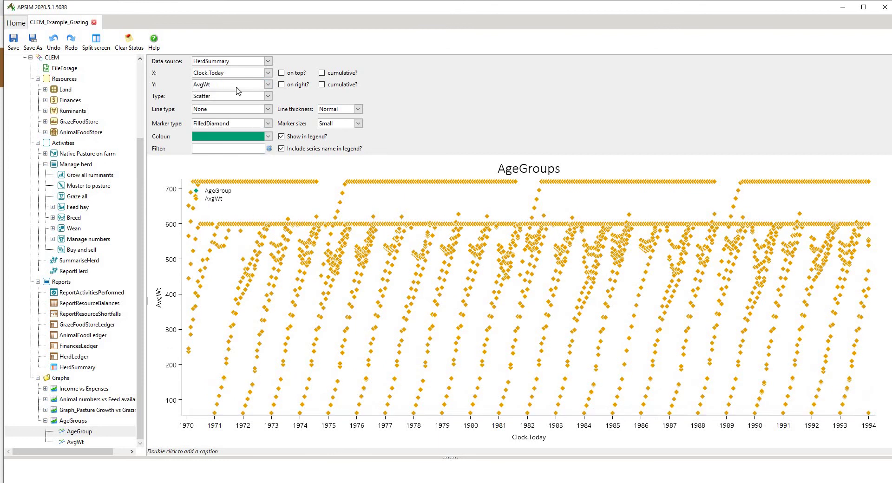
# Try AvgWtGn as the AgeGroup series' Y variable and switch it back to AvgWt
pyautogui.click(239, 88)
pyautogui.click(226, 138)
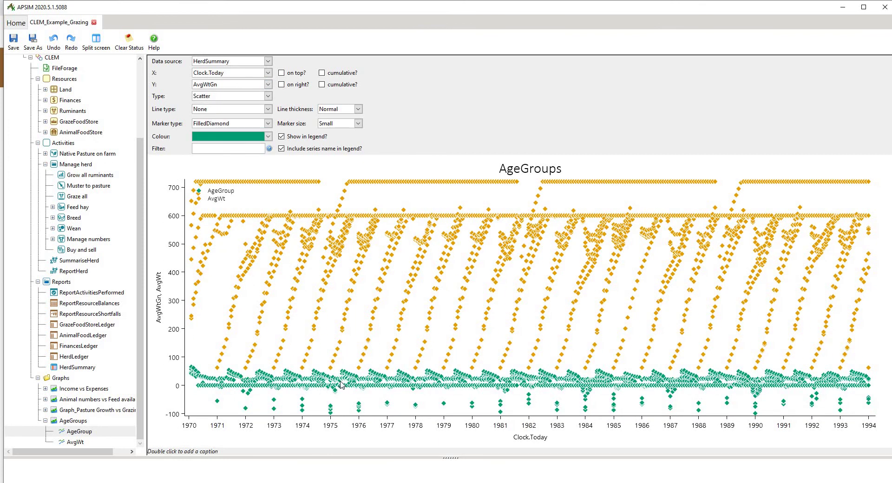
pyautogui.click(240, 88)
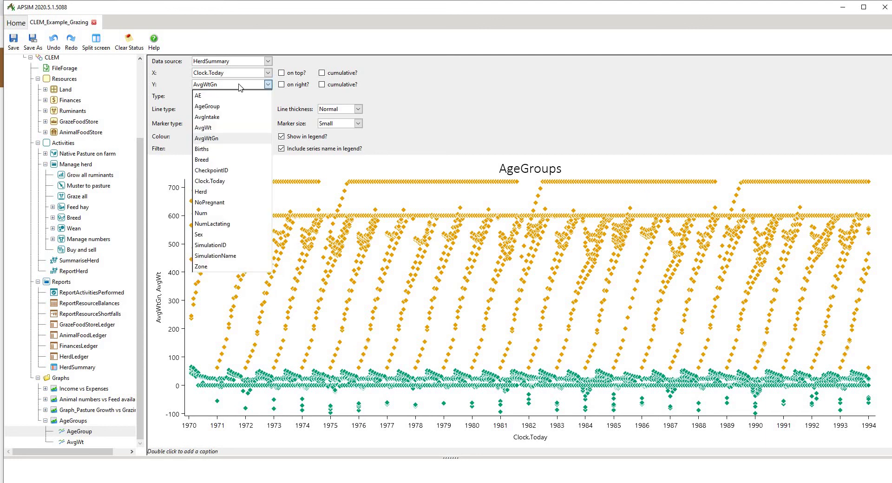
pyautogui.click(229, 128)
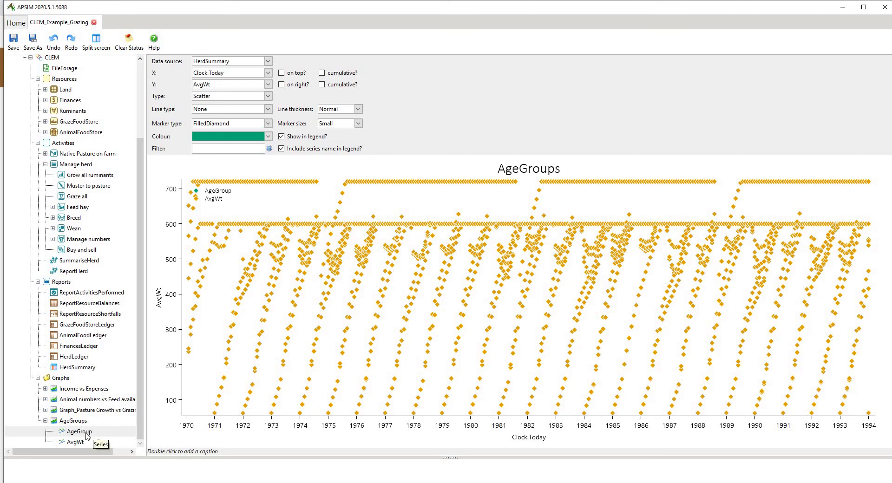
# Set the Y variable of the AgeGroup series back to AgeGroup
pyautogui.click(84, 432)
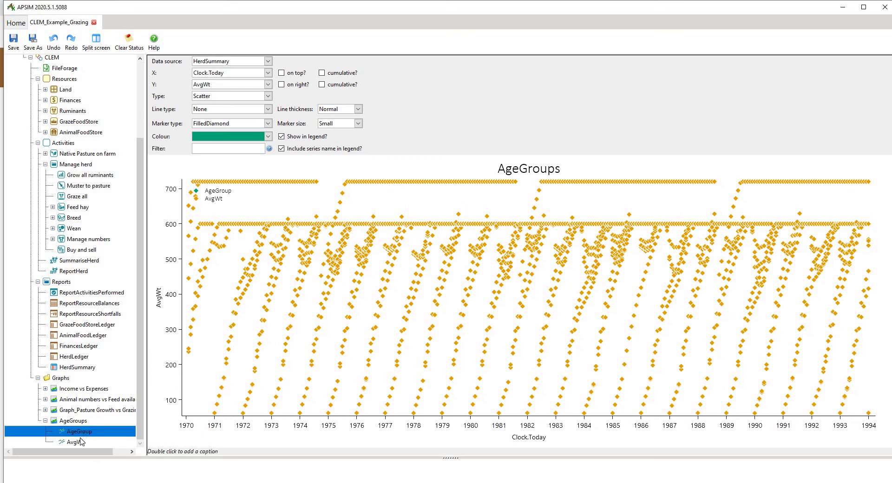
pyautogui.click(224, 85)
pyautogui.click(222, 108)
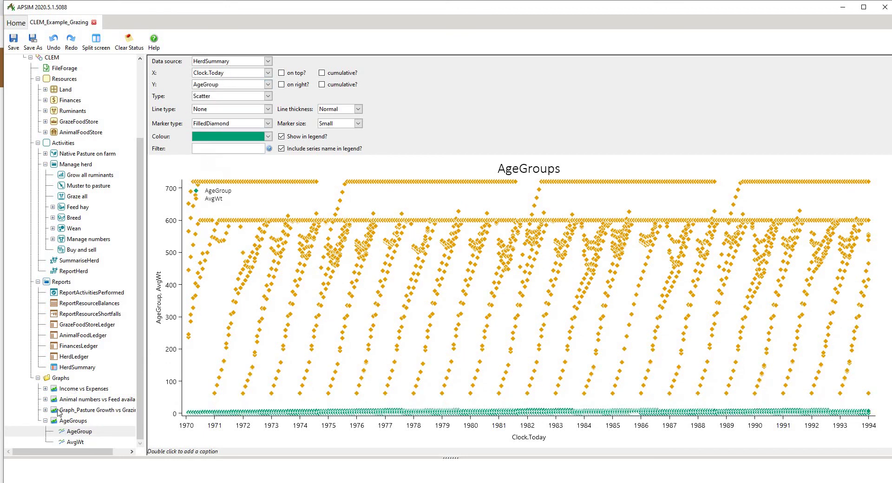
# View the settings of the AvgWt series and reopen the HerdSummary report's variables and reporting frequency
pyautogui.click(75, 444)
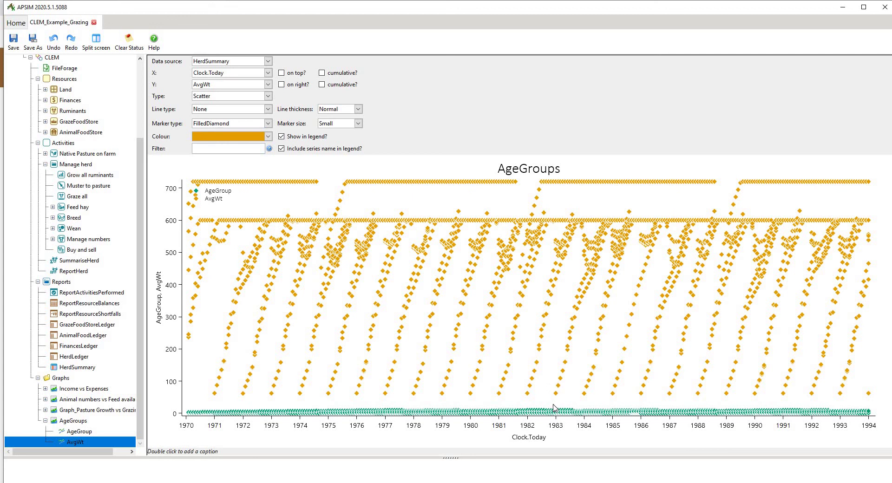
pyautogui.scroll(3, 44, 118)
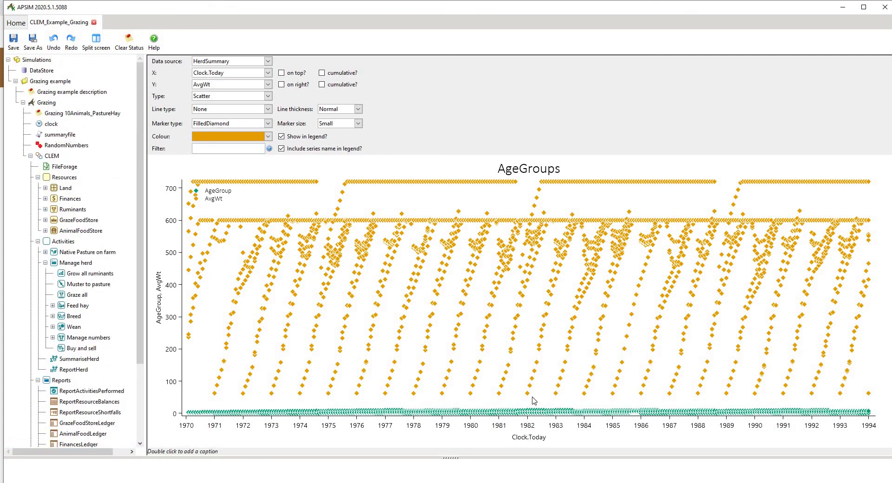
pyautogui.scroll(-3, 96, 430)
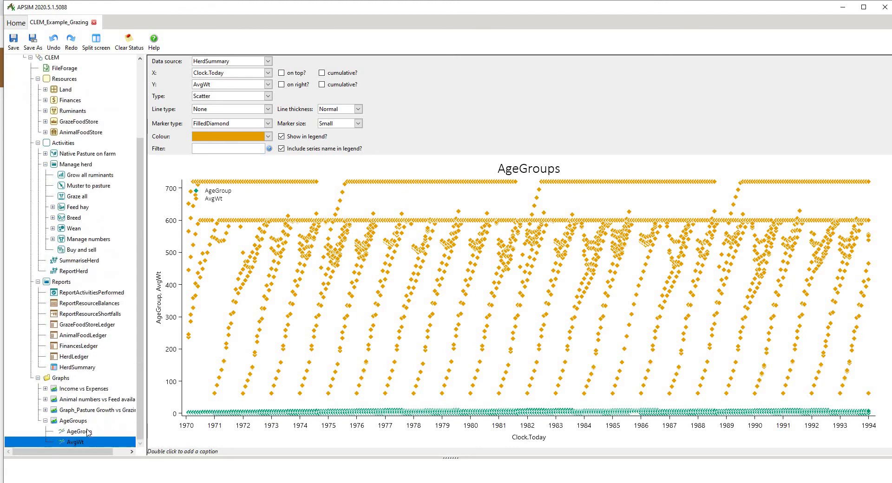
pyautogui.click(77, 367)
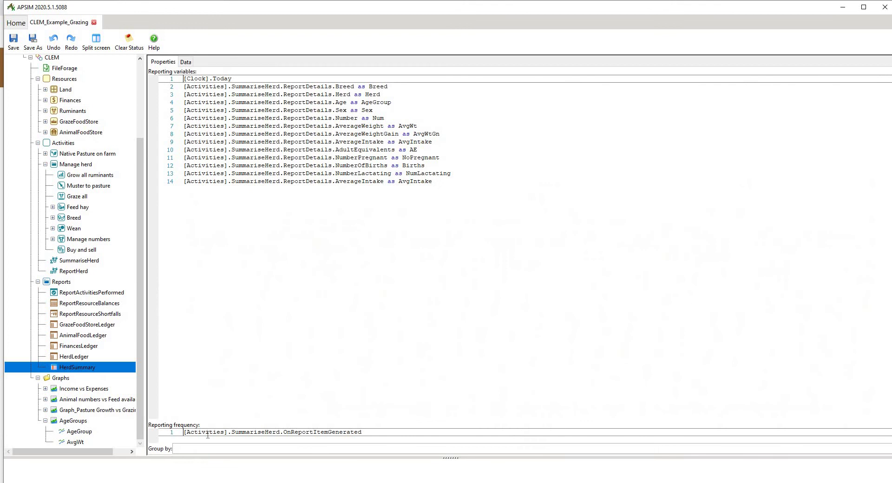